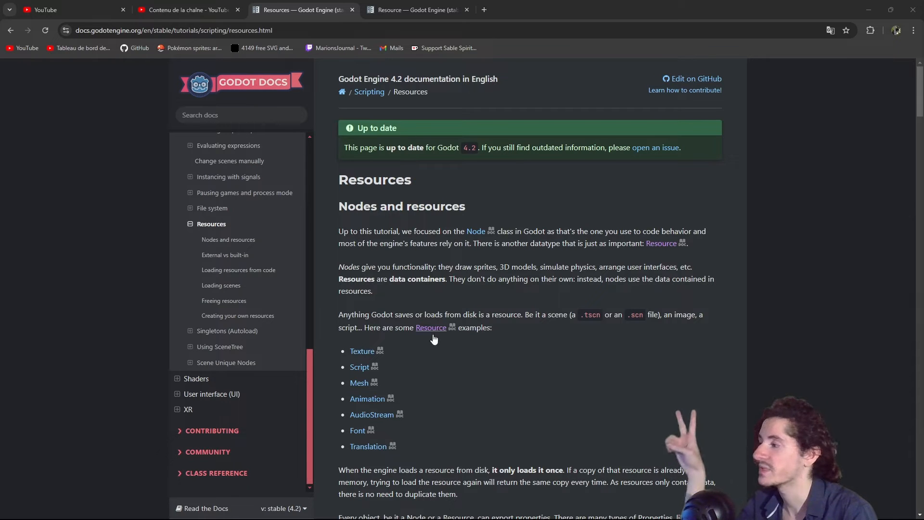
Step: Review the Resources tutorial's paragraph on what nodes do, flipping to the Resource reference and back
key(ctrl+Tab)
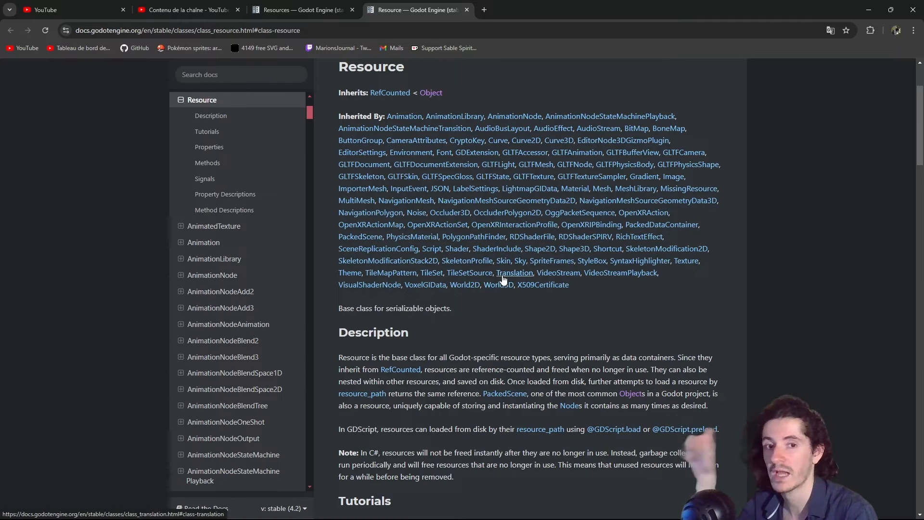
key(ctrl+shift+Tab)
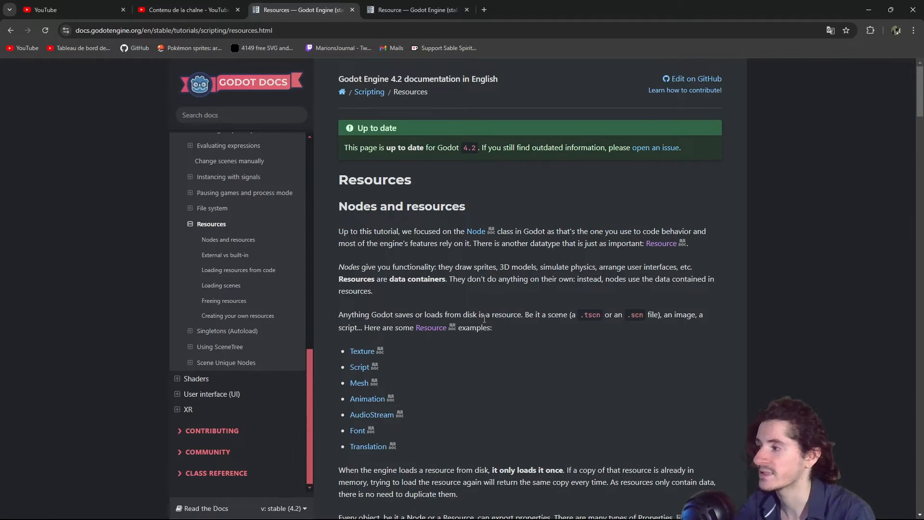
scroll(466, 265, down, 2)
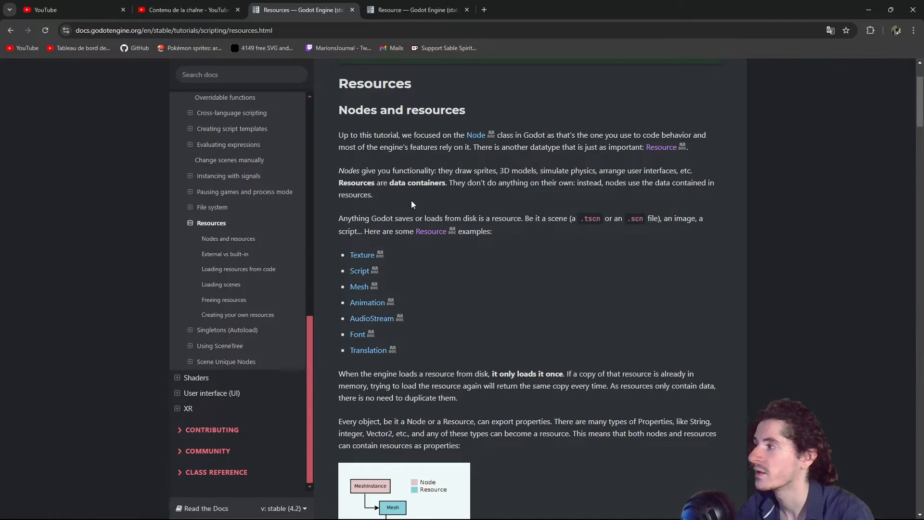
drag(411, 200, 339, 168)
click(397, 205)
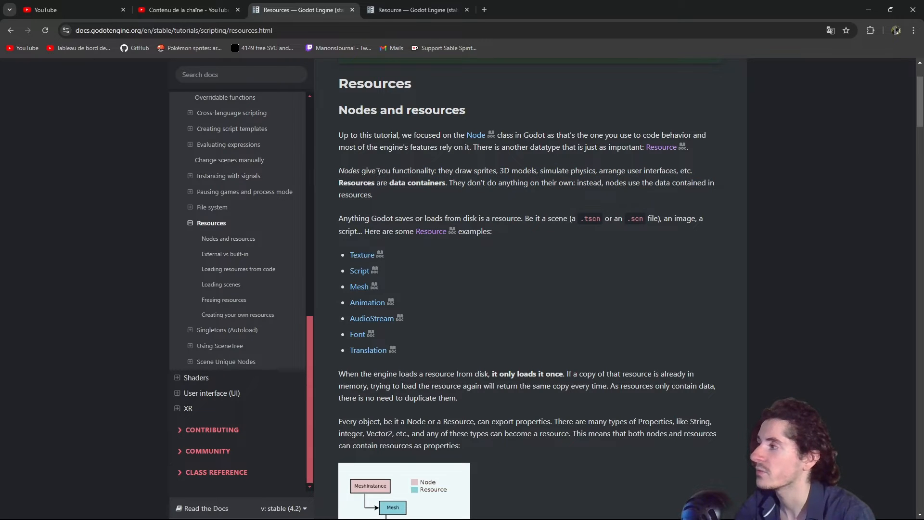
drag(379, 171, 438, 171)
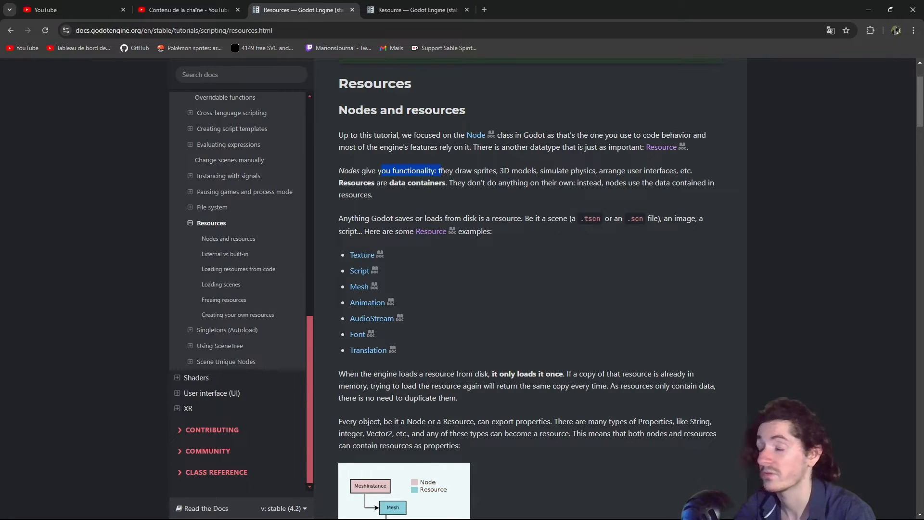
click(423, 208)
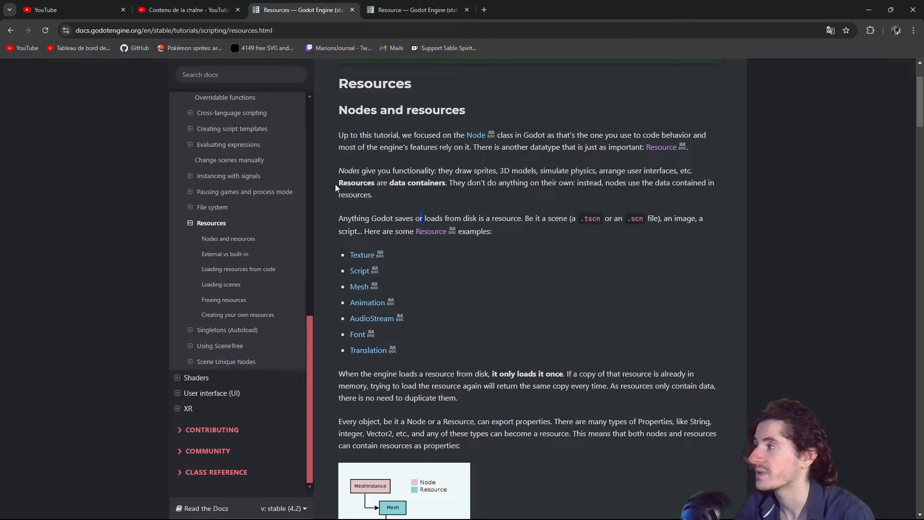
click(396, 181)
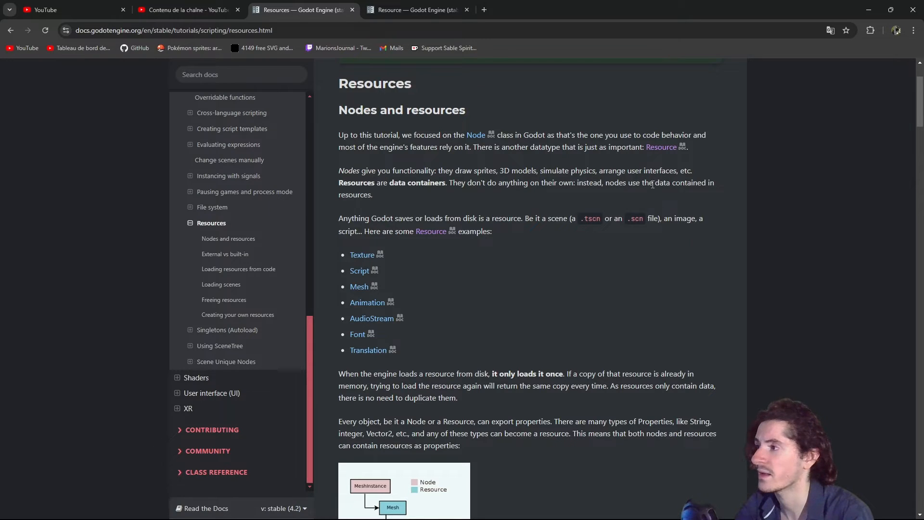
scroll(431, 222, down, 1)
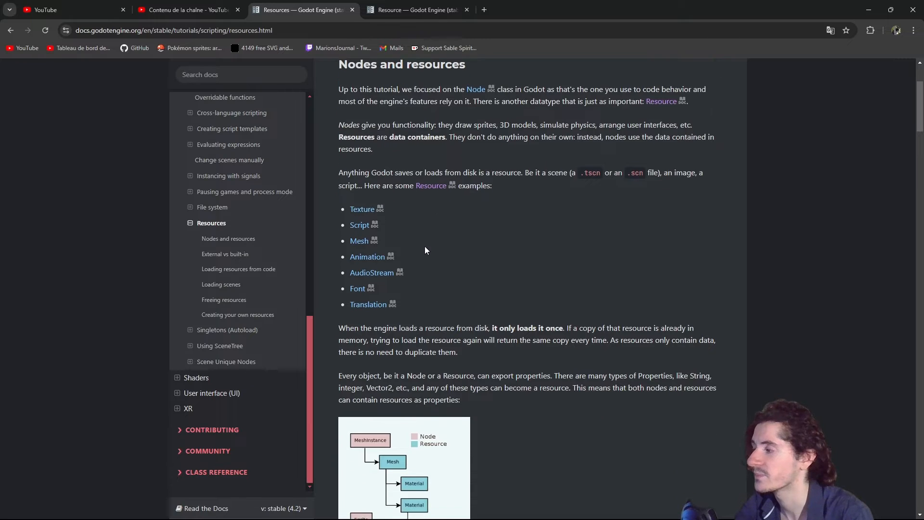
scroll(422, 248, down, 1)
scroll(409, 208, down, 1)
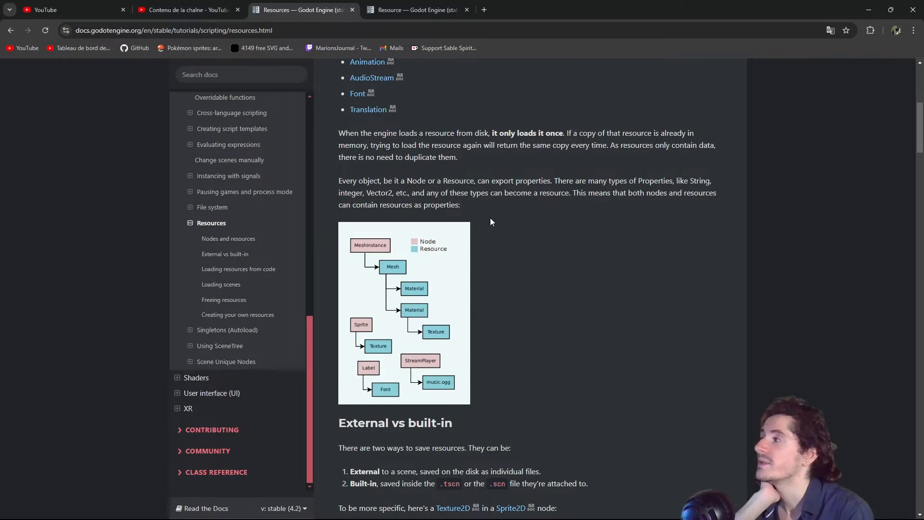
click(415, 9)
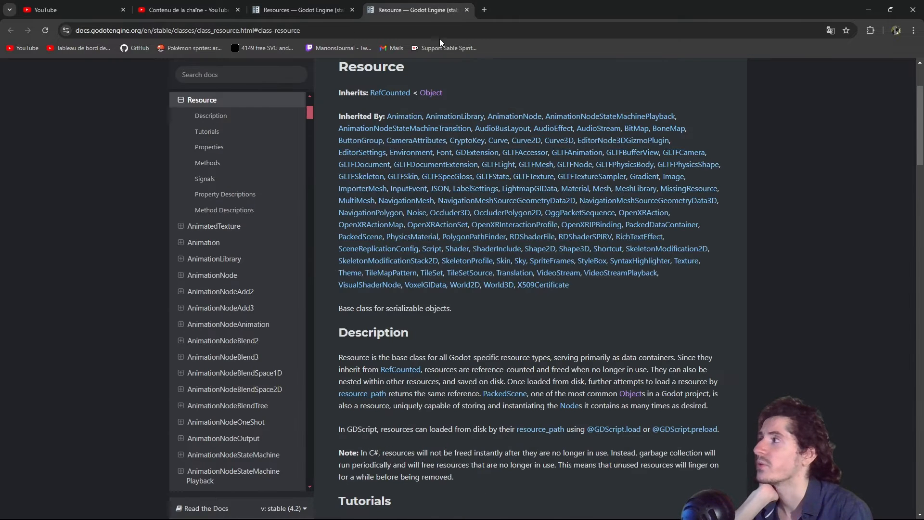
scroll(497, 284, down, 2)
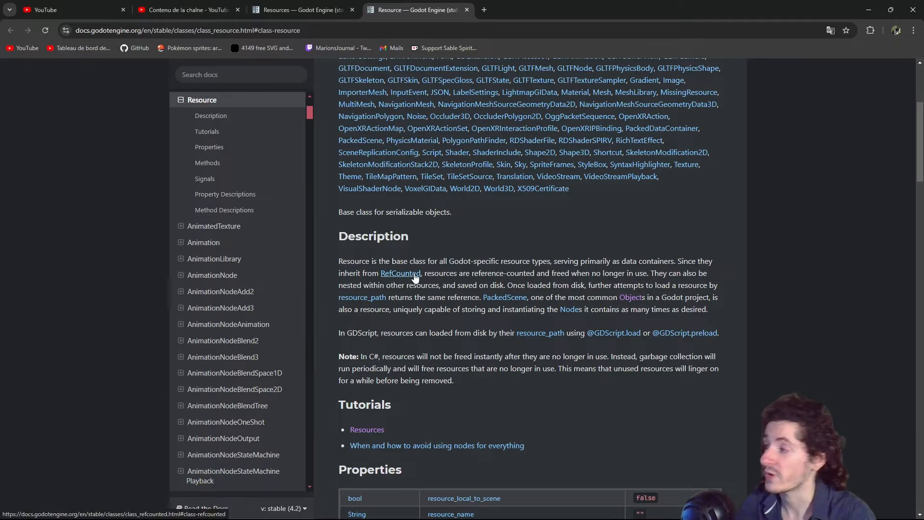
drag(425, 273, 641, 276)
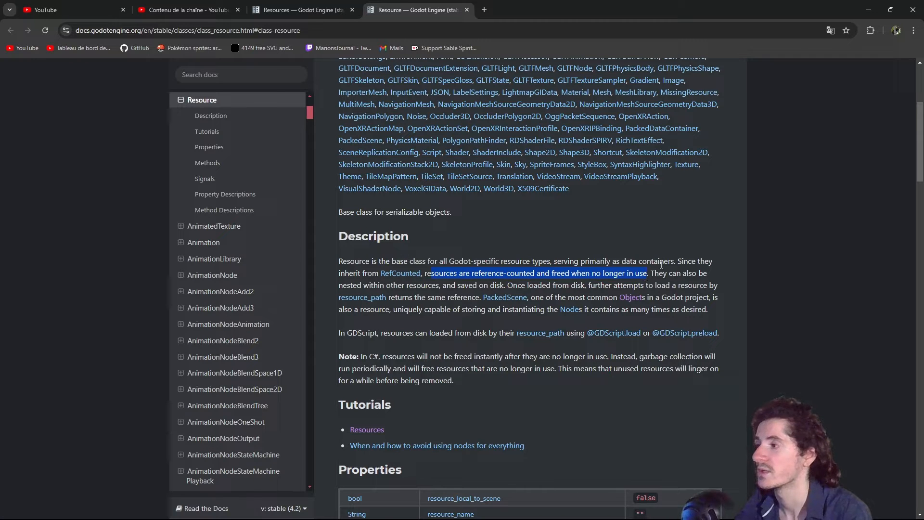
click(595, 285)
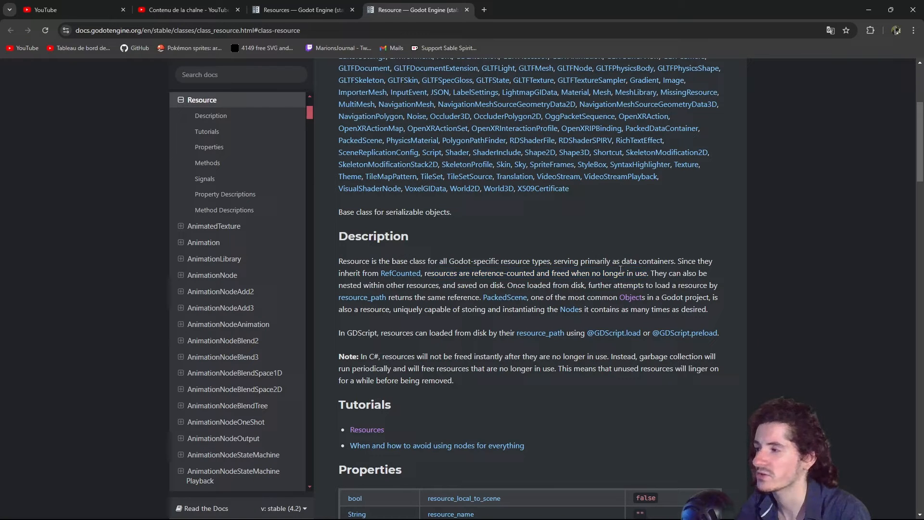
mouse_move(651, 273)
mouse_down()
mouse_move(705, 275)
mouse_move(430, 286)
mouse_move(506, 286)
mouse_up()
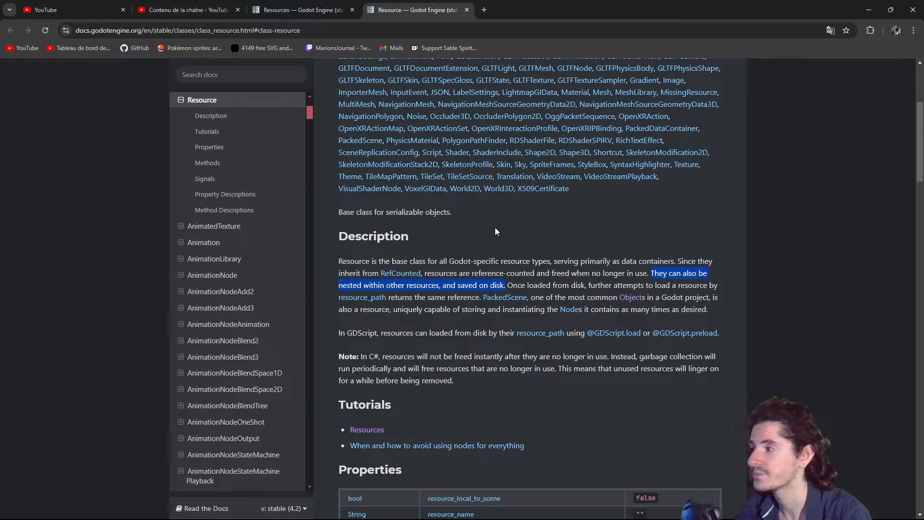
click(549, 282)
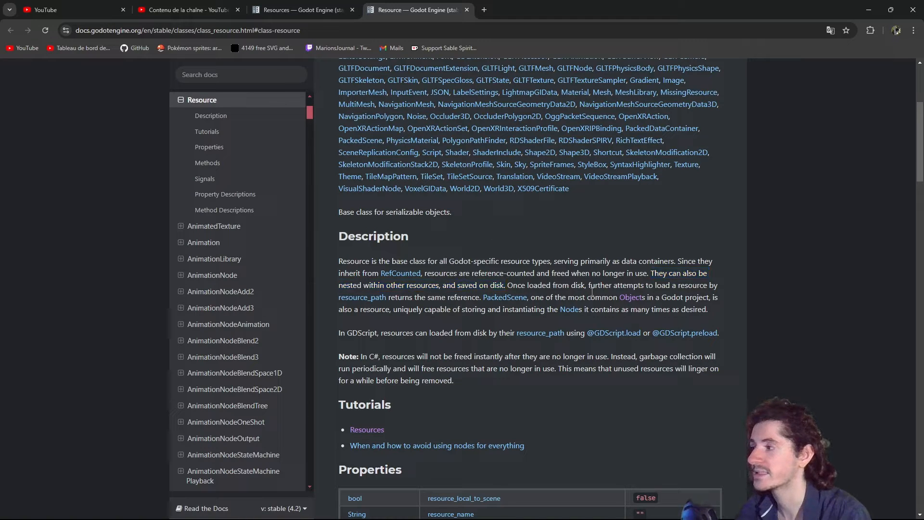
drag(509, 284, 688, 284)
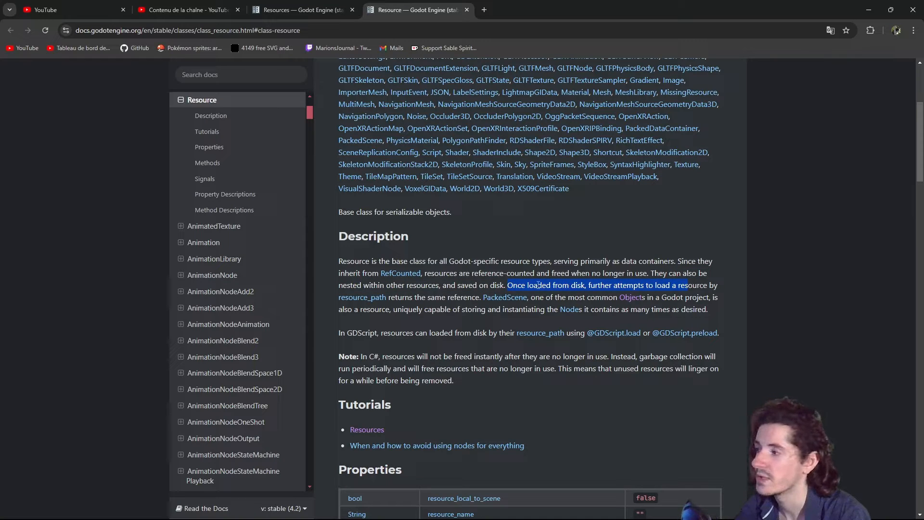
click(517, 285)
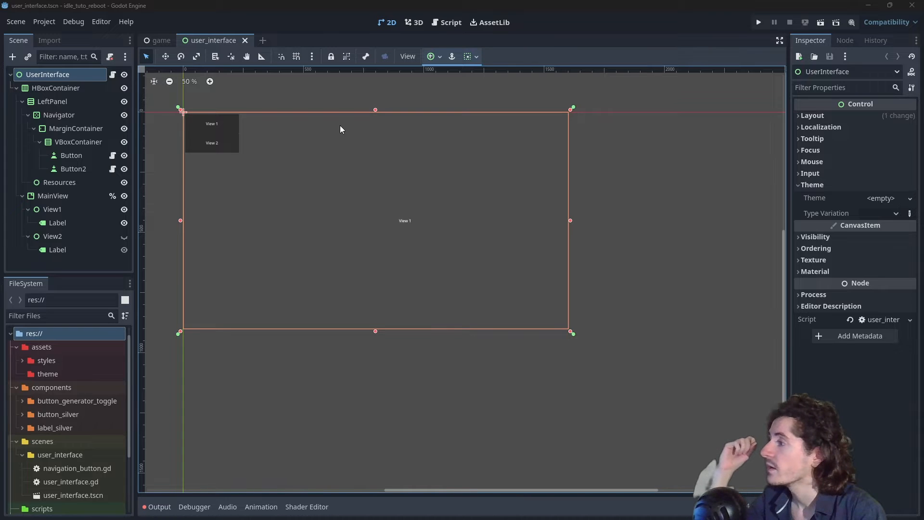
Step: Change the UserInterface root node's type to Panel
right_click(53, 77)
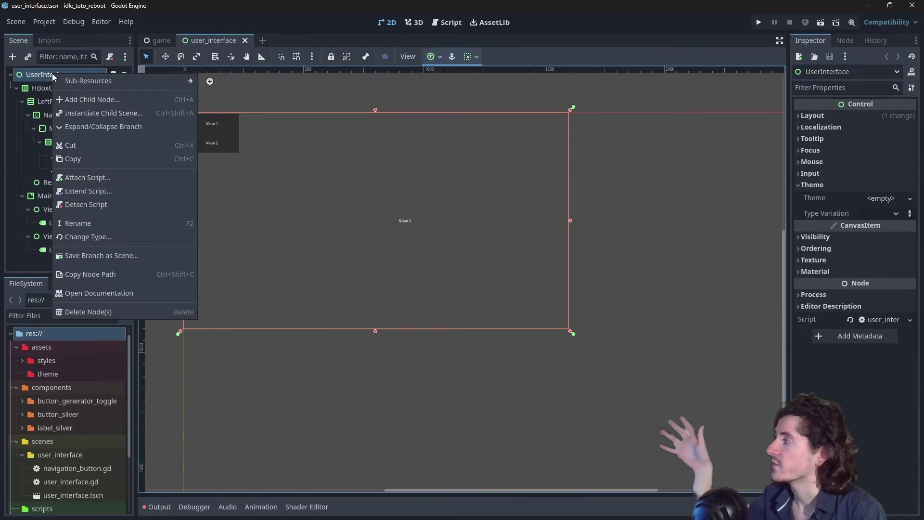
click(120, 236)
text(pan)
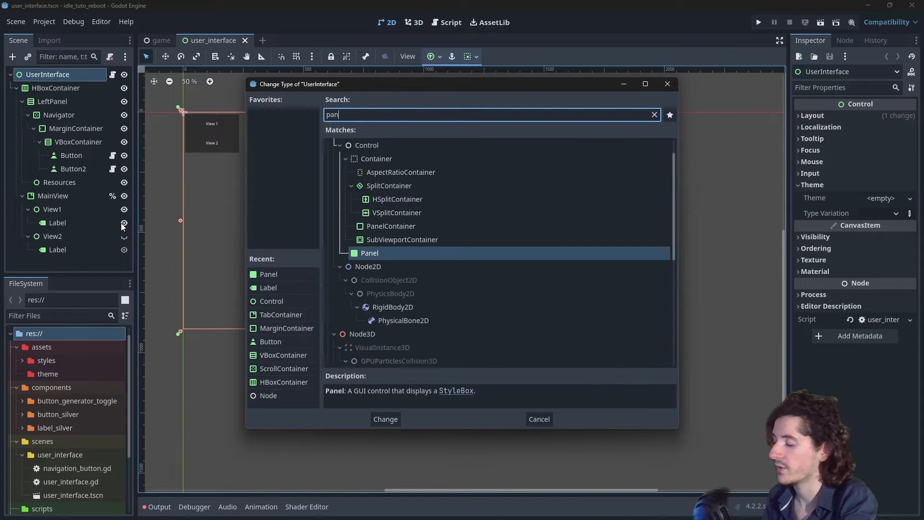
text(el)
key(Return)
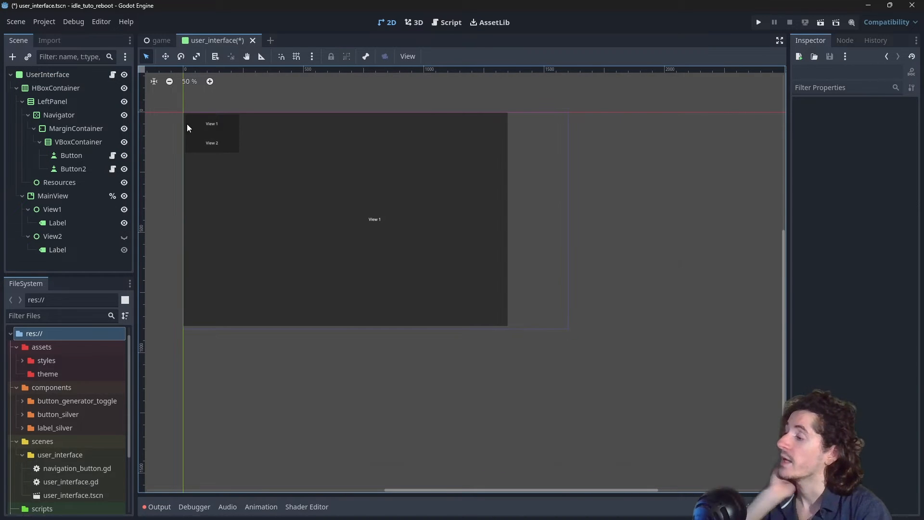
Step: Anchor the UserInterface panel to Full Rect so it fills the viewport, then reselect it
click(57, 77)
click(434, 57)
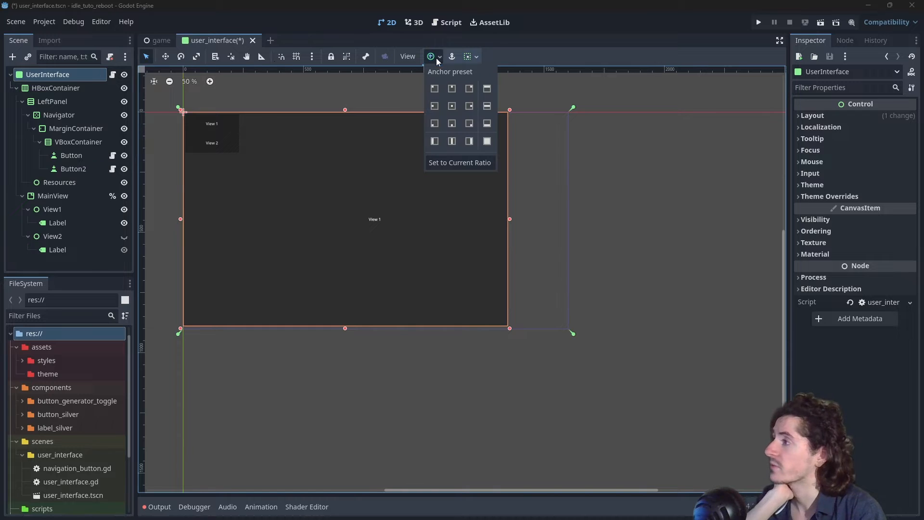
click(487, 142)
click(519, 265)
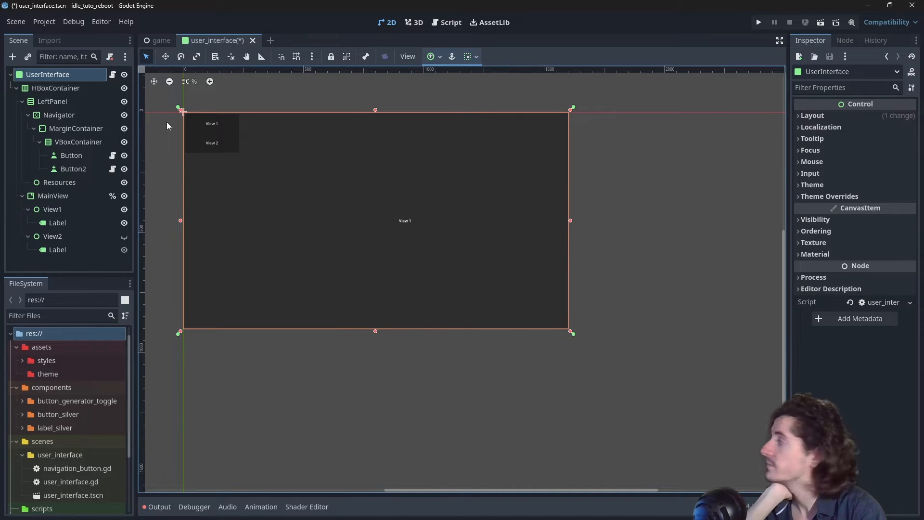
click(53, 88)
click(52, 87)
click(59, 74)
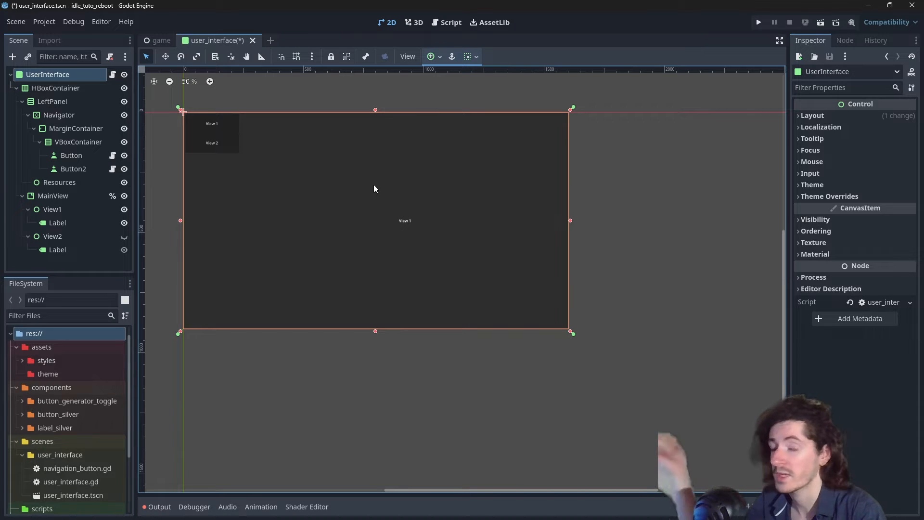
Step: Expand UserInterface's Theme and Theme Overrides > Styles to expose the empty Panel style slot
click(824, 186)
click(838, 224)
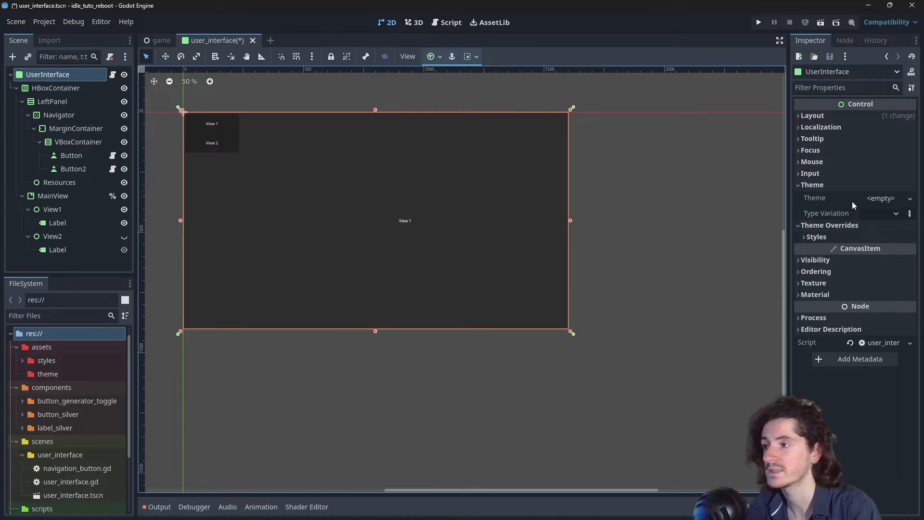
click(889, 199)
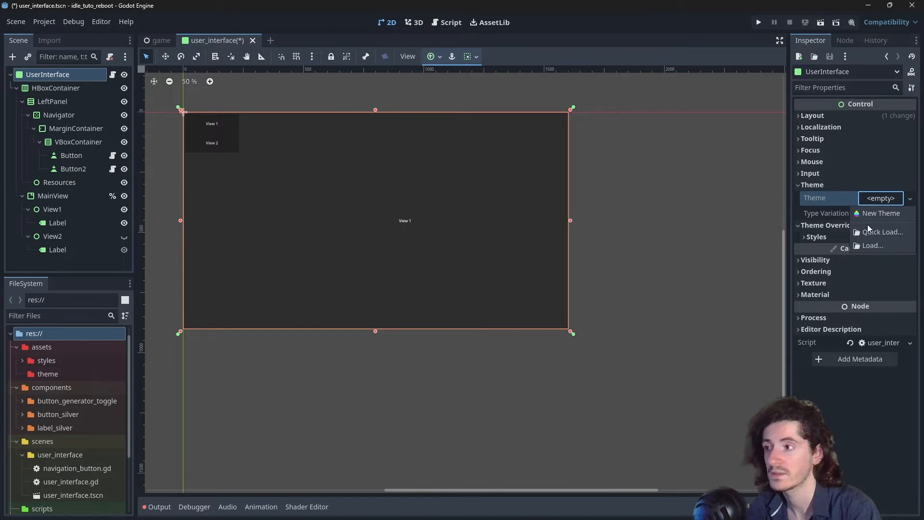
click(818, 238)
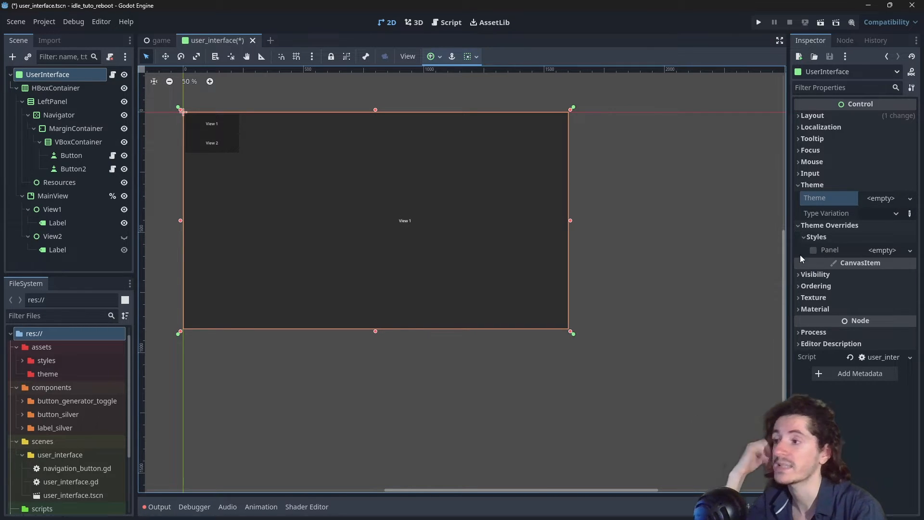
Step: Assign a new StyleBoxFlat to the Panel style override, clearing and recreating it once
click(886, 252)
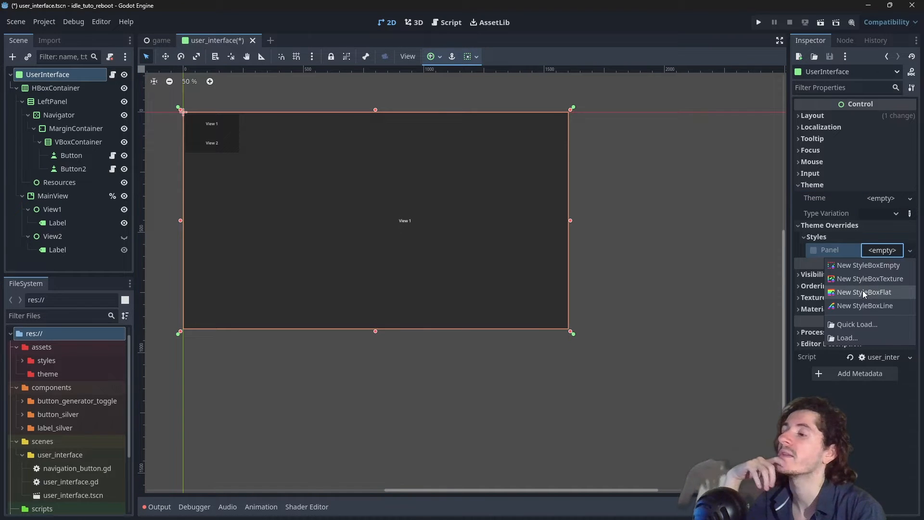
click(864, 291)
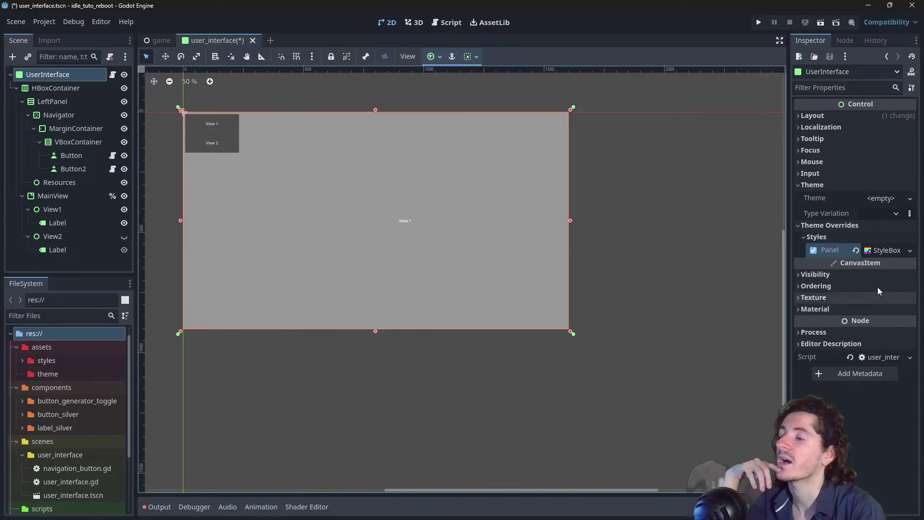
click(881, 250)
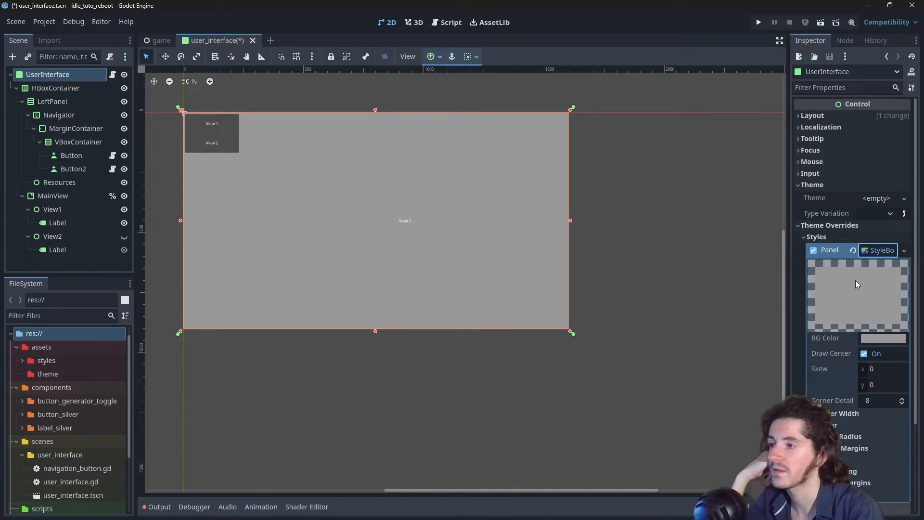
click(902, 250)
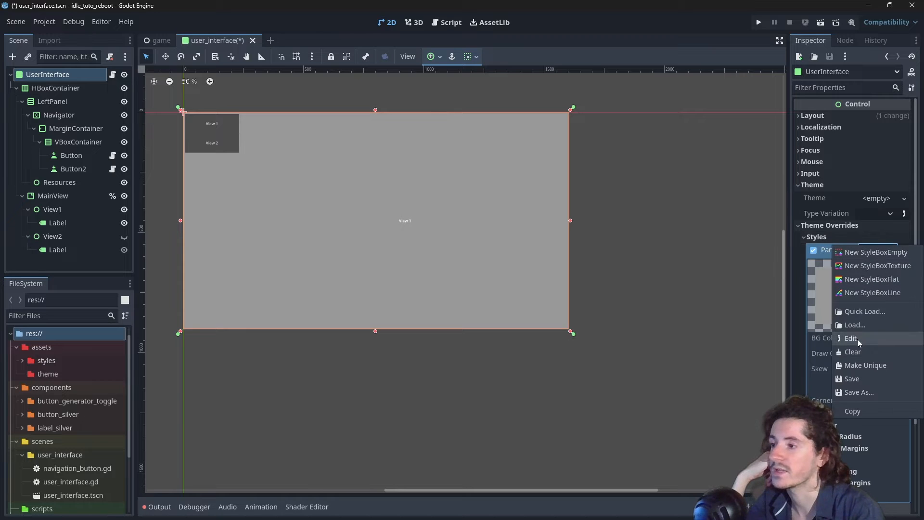
click(854, 352)
click(882, 250)
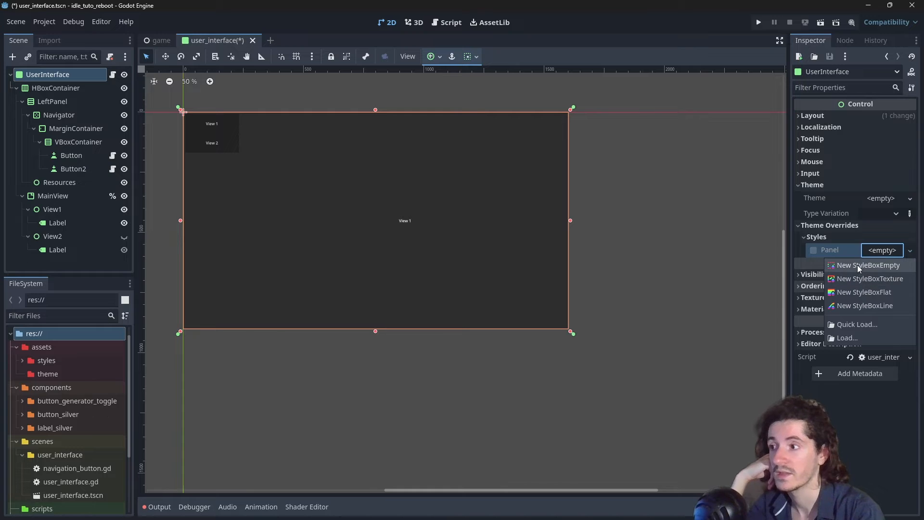
click(866, 294)
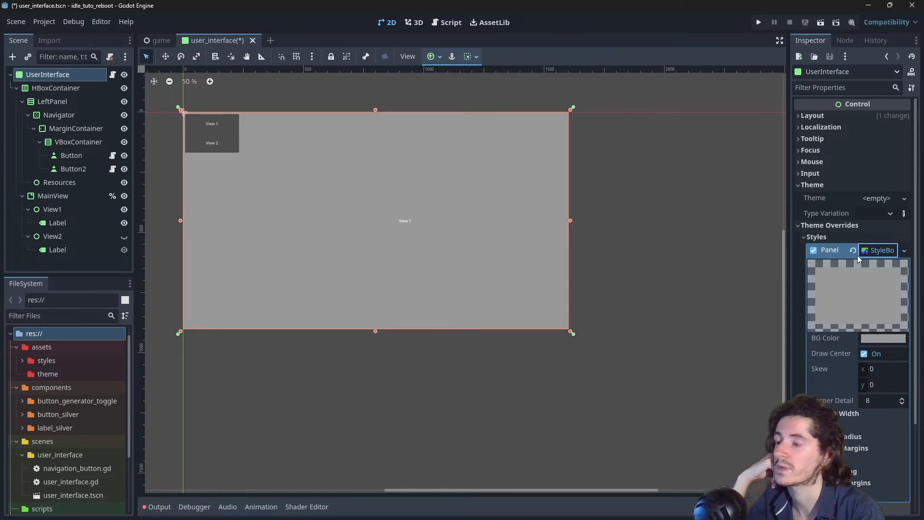
Step: Set the flat style's BG Color to dark red hex 561d1d
click(881, 337)
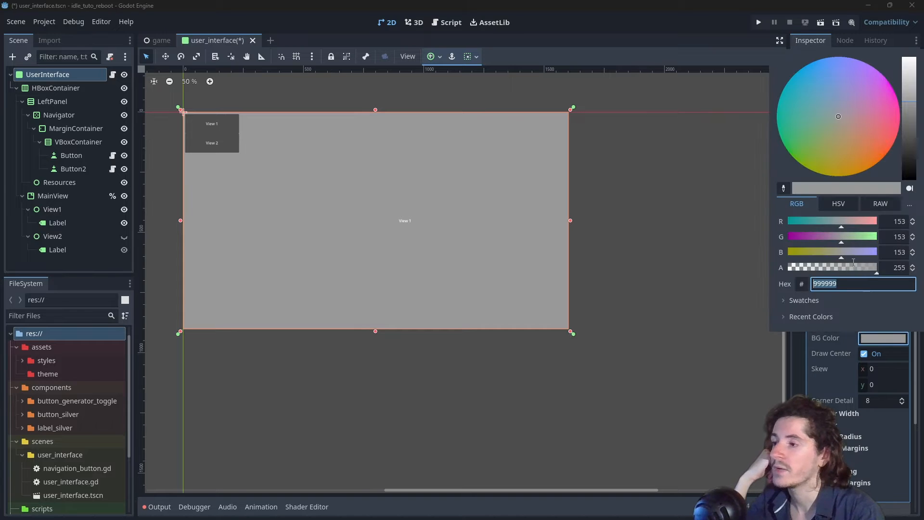
text(561d1d)
key(Return)
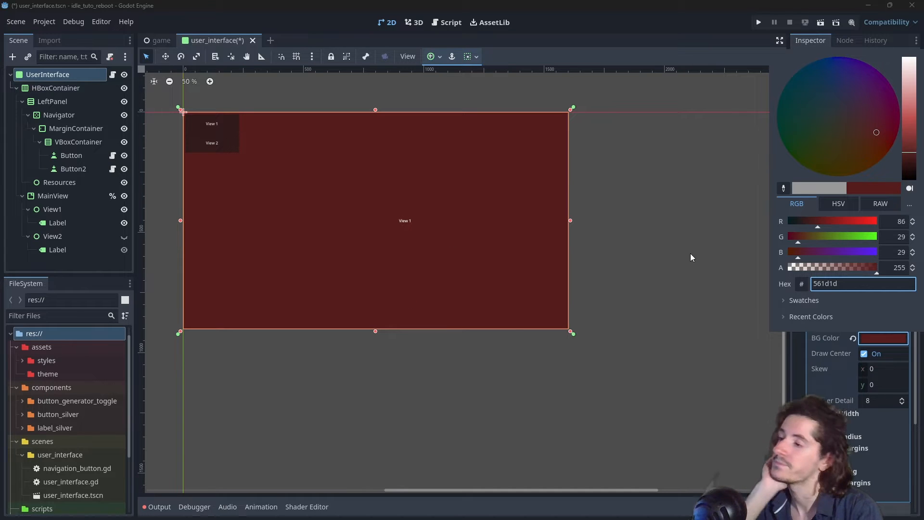
click(652, 285)
click(629, 246)
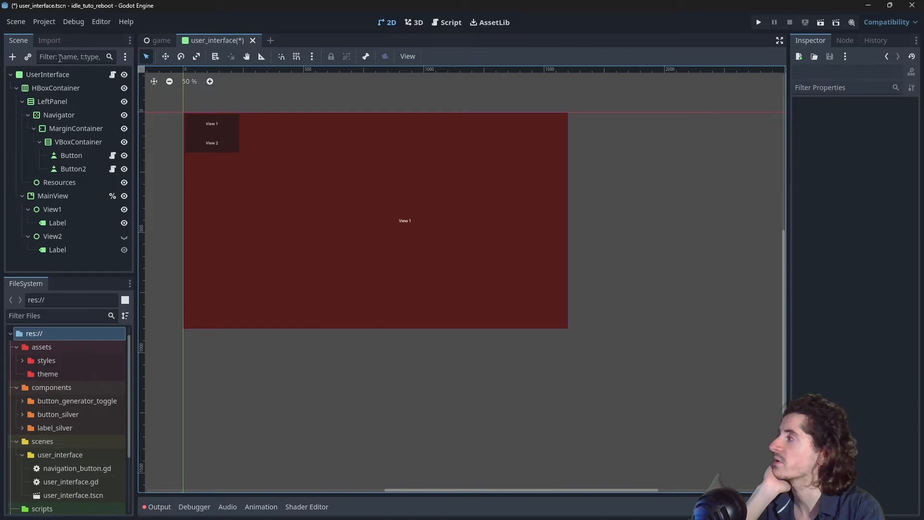
Step: Select UserInterface and peek at the resource options of its red flat Panel style
click(49, 75)
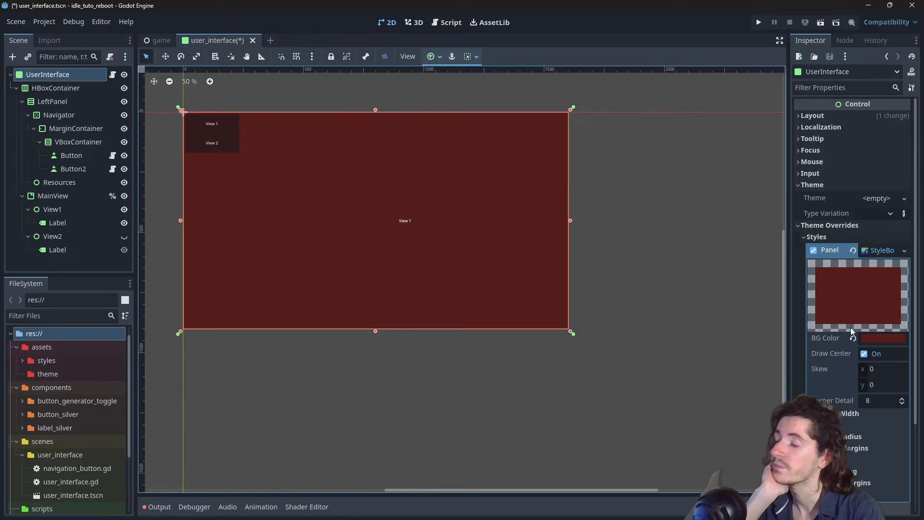
scroll(844, 423, down, 3)
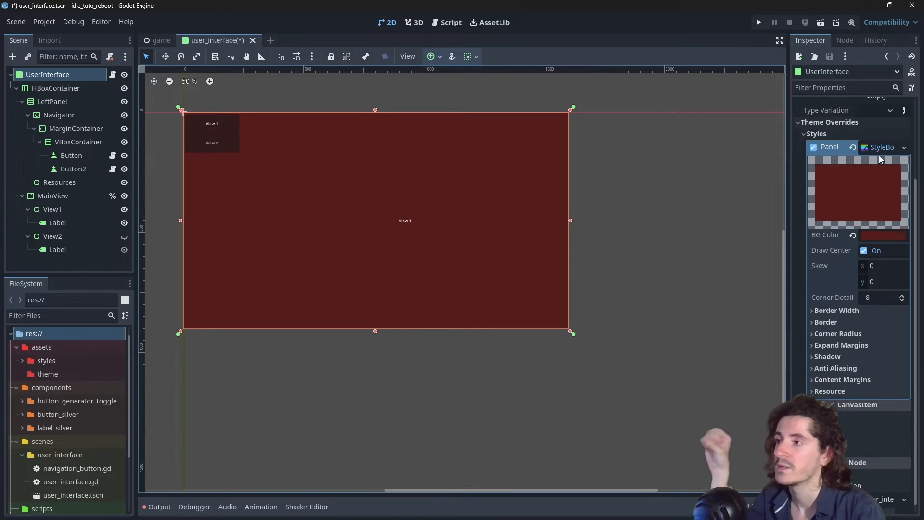
click(903, 148)
click(759, 223)
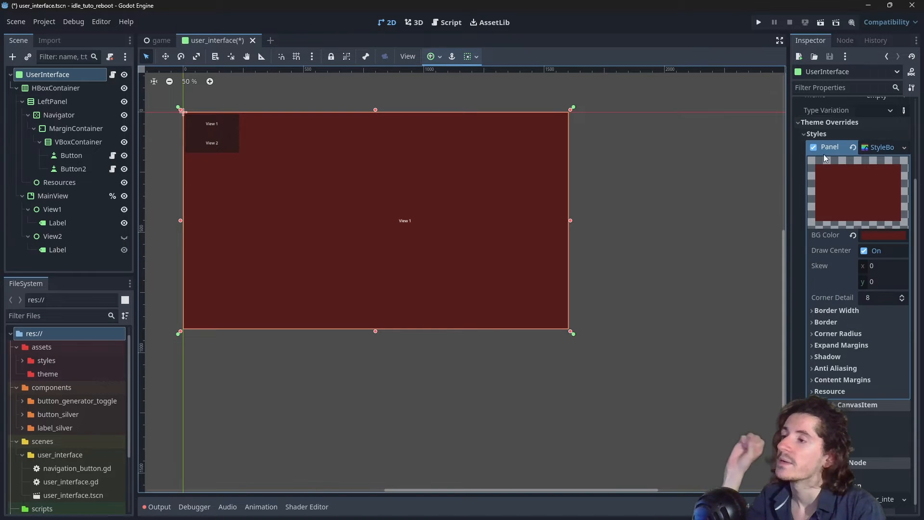
scroll(847, 233, up, 2)
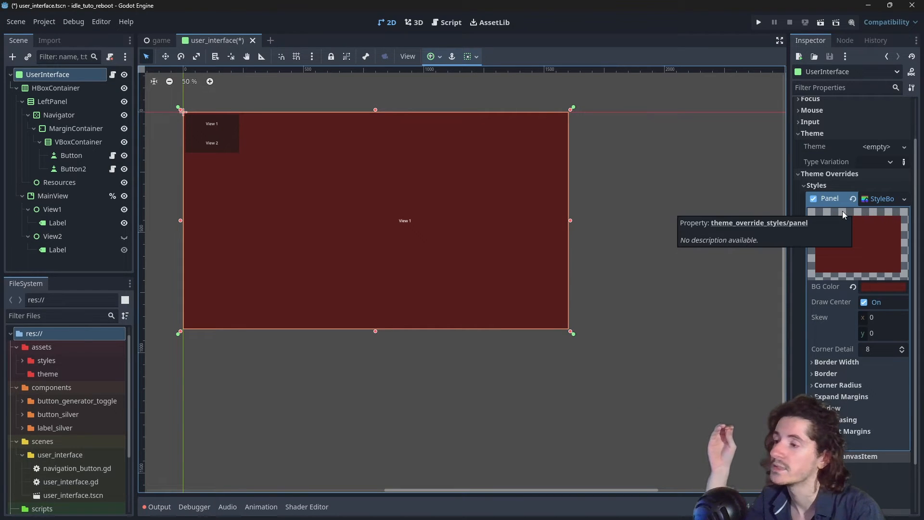
Step: Save the flat style as red_panel.tres in res://assets/styles/style_box_flat
click(904, 200)
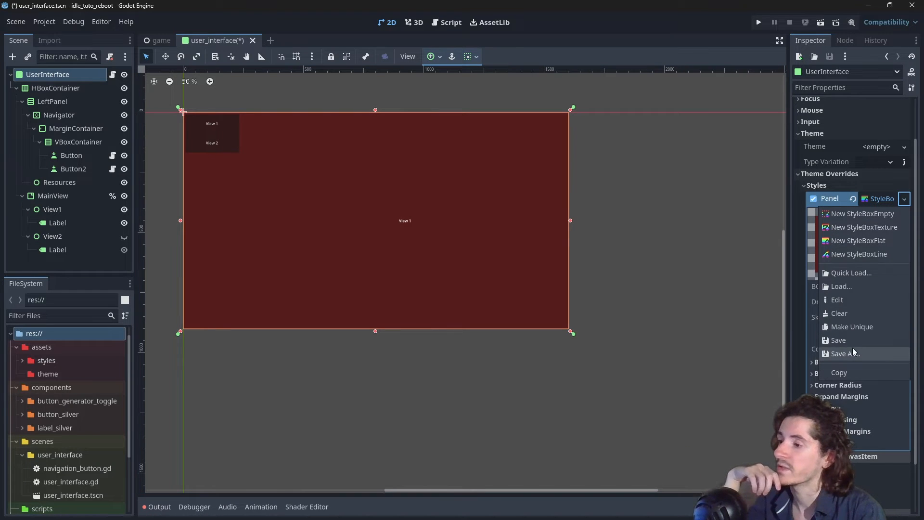
click(838, 340)
double_click(313, 153)
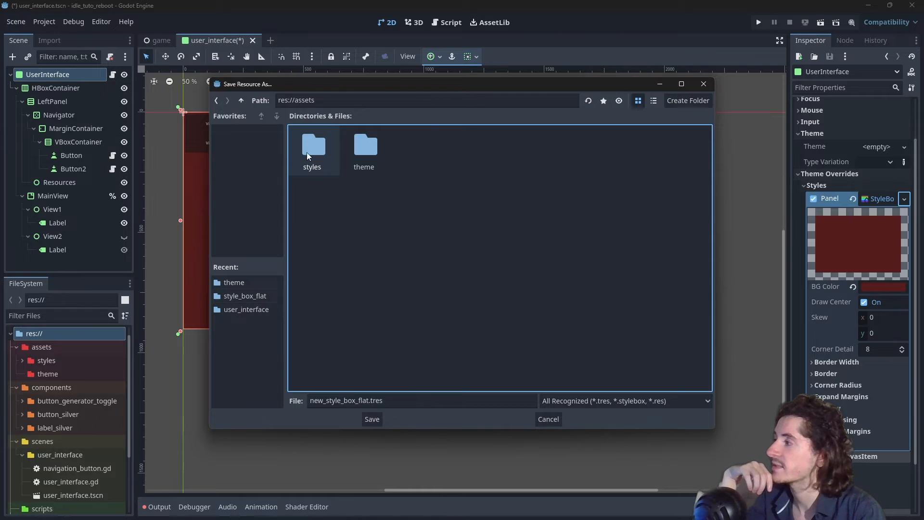
double_click(311, 152)
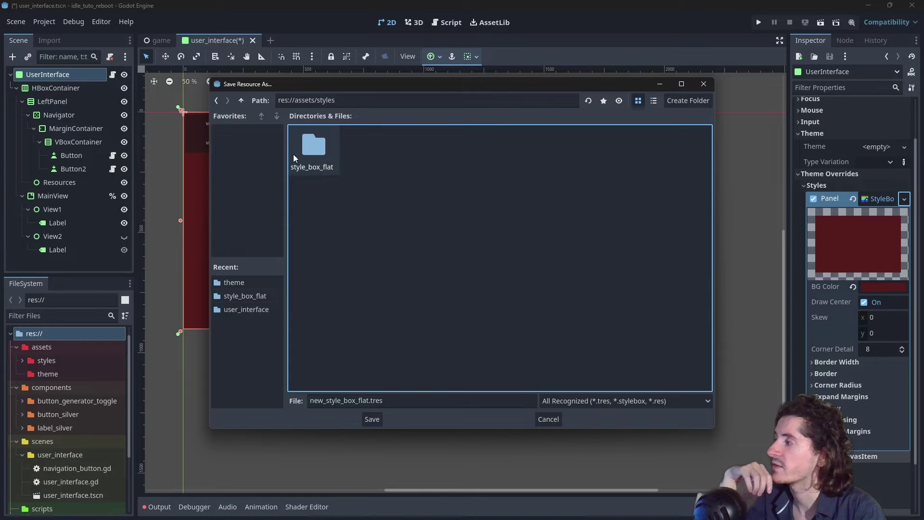
double_click(320, 150)
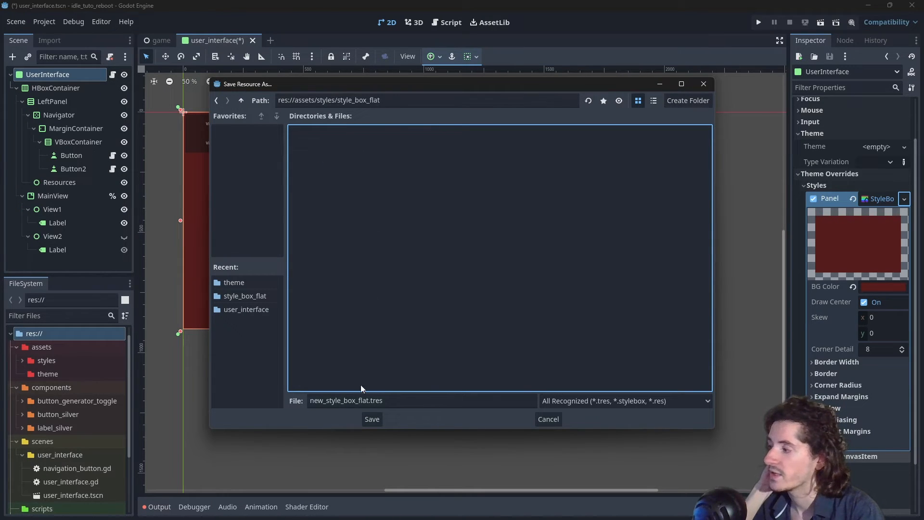
drag(357, 399, 251, 399)
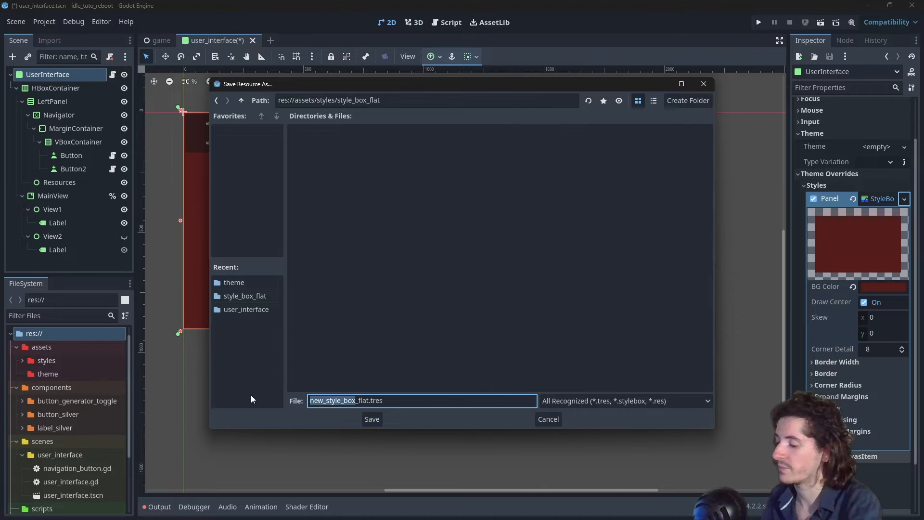
text(red)
text(_bac)
key(BackSpace)
key(BackSpace)
key(BackSpace)
text(panel)
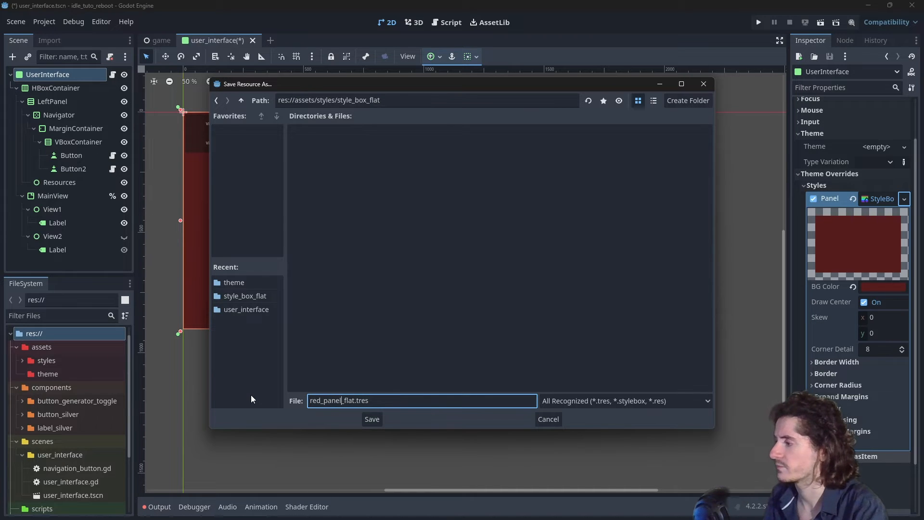
key(BackSpace)
key(BackSpace)
key(BackSpace)
key(BackSpace)
key(BackSpace)
key(Return)
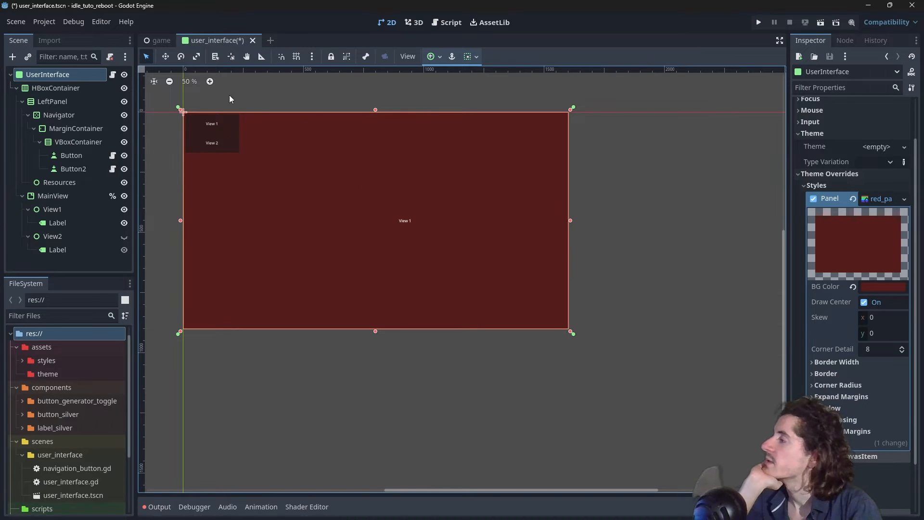
Step: Create a new scene with a UI root renamed NewScene and changed to a Panel
click(270, 39)
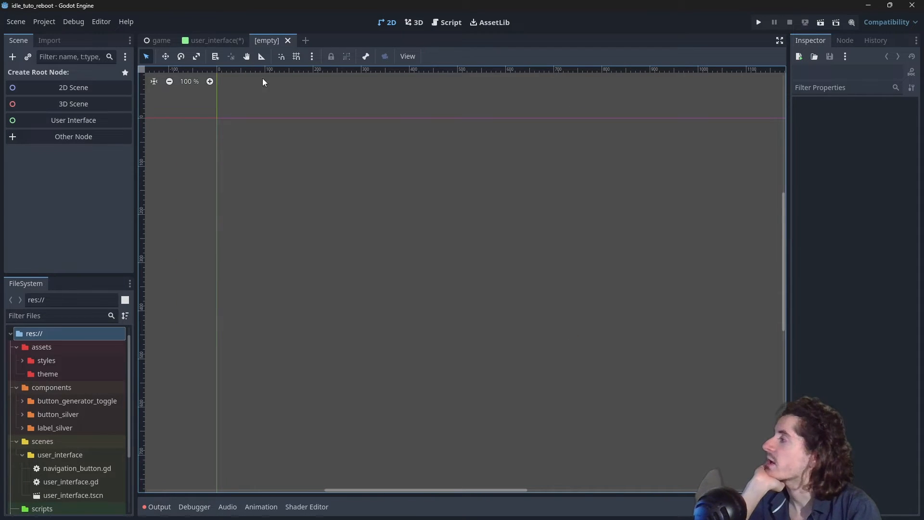
click(106, 120)
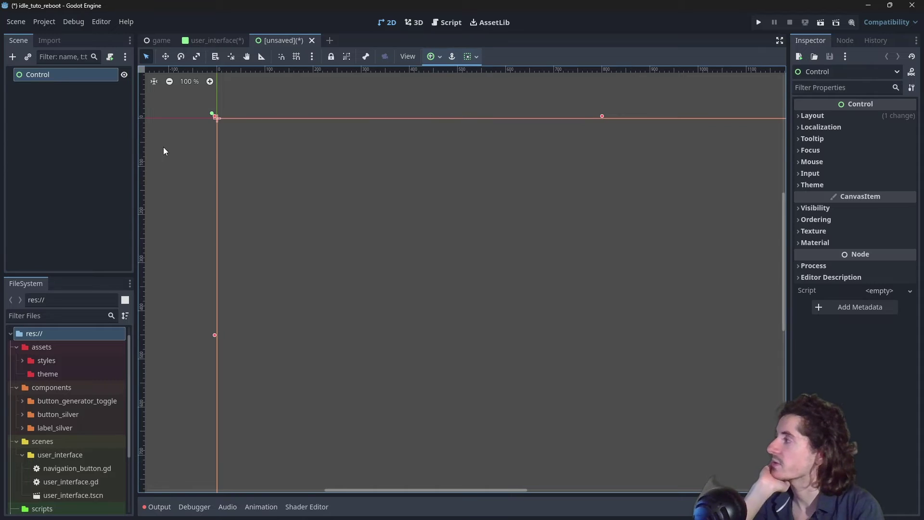
double_click(66, 72)
text(N)
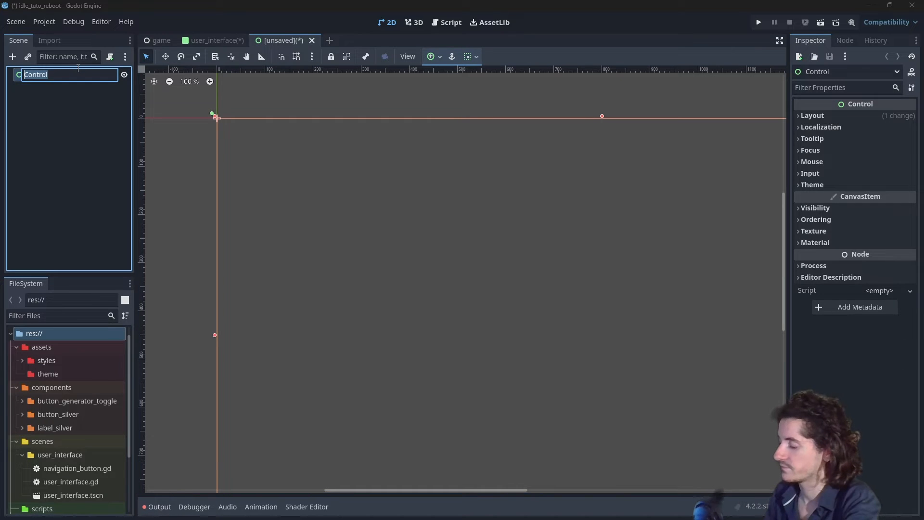
text(ewScene)
key(Return)
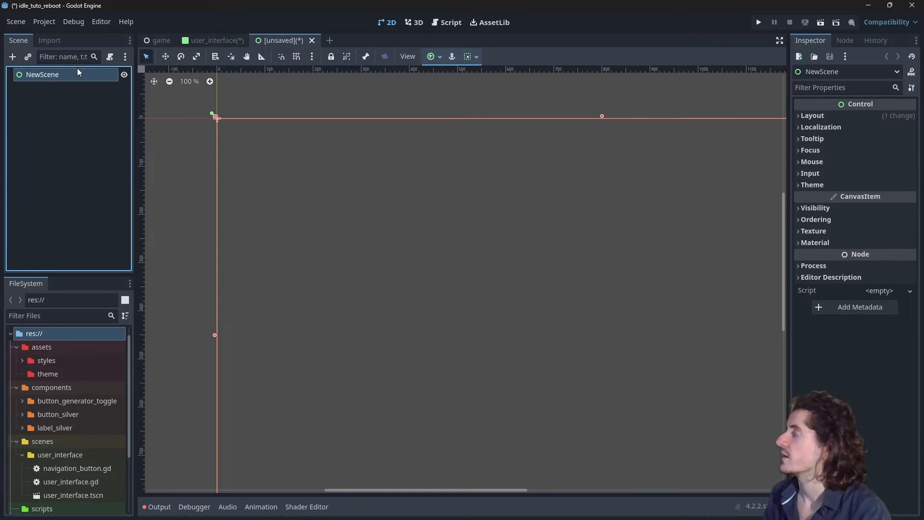
right_click(96, 76)
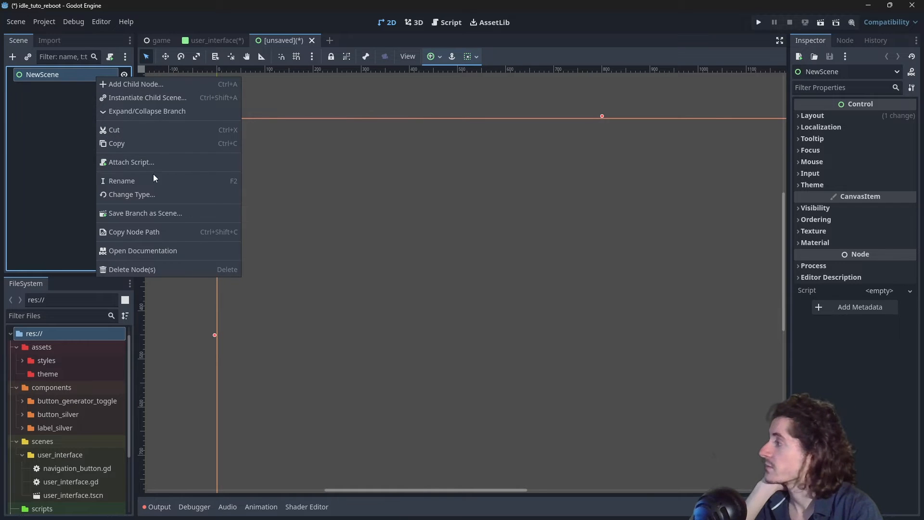
click(143, 194)
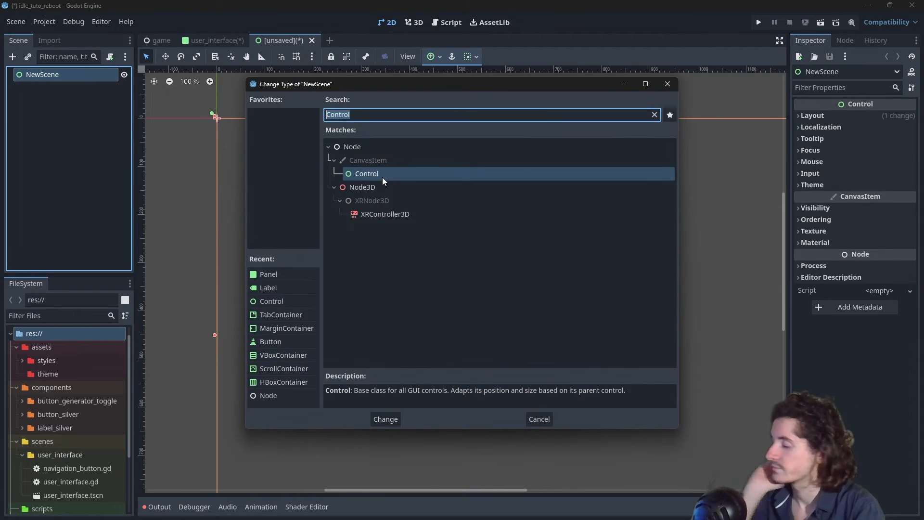
text(panel)
key(Return)
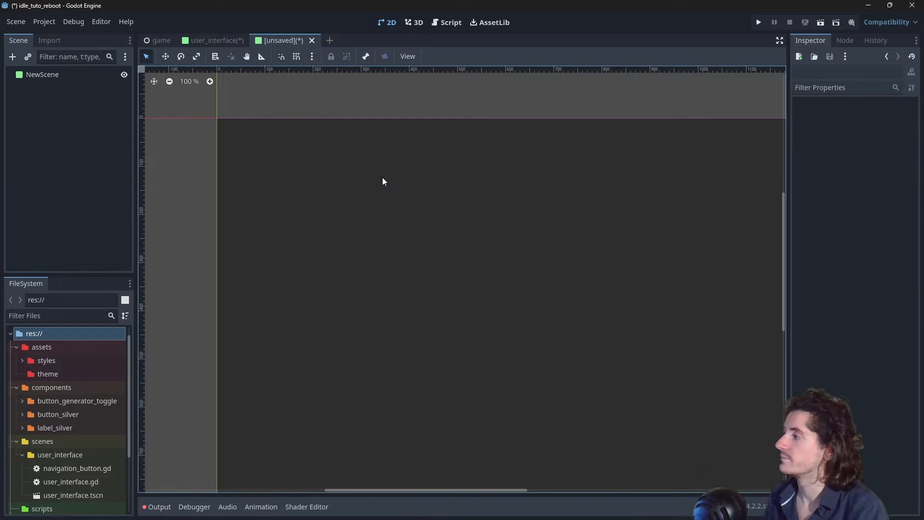
scroll(594, 196, down, 1)
scroll(610, 204, down, 1)
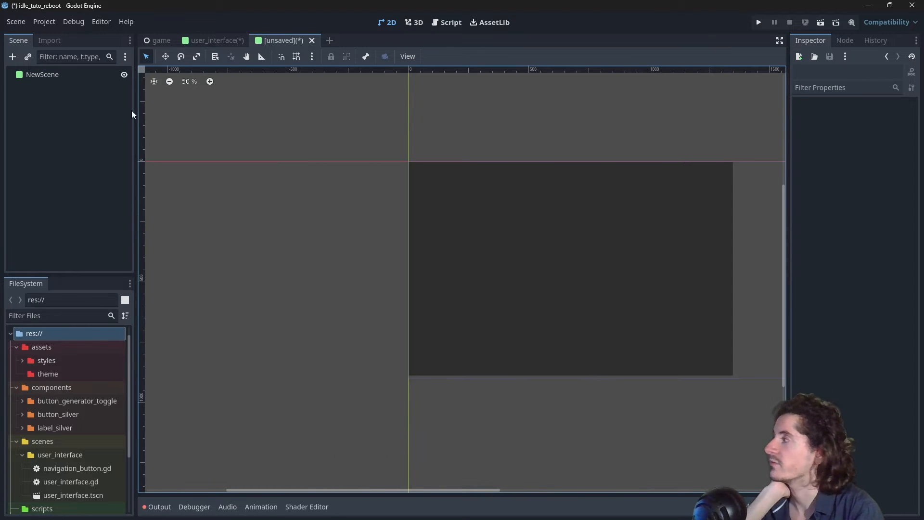
Step: Give NewScene's Panel style override a new default grey StyleBoxFlat
click(68, 75)
click(840, 200)
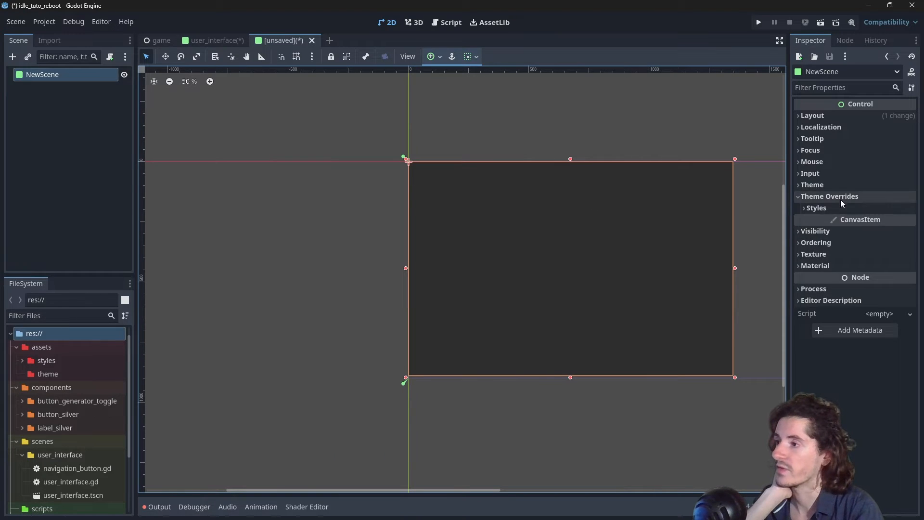
click(863, 207)
click(904, 224)
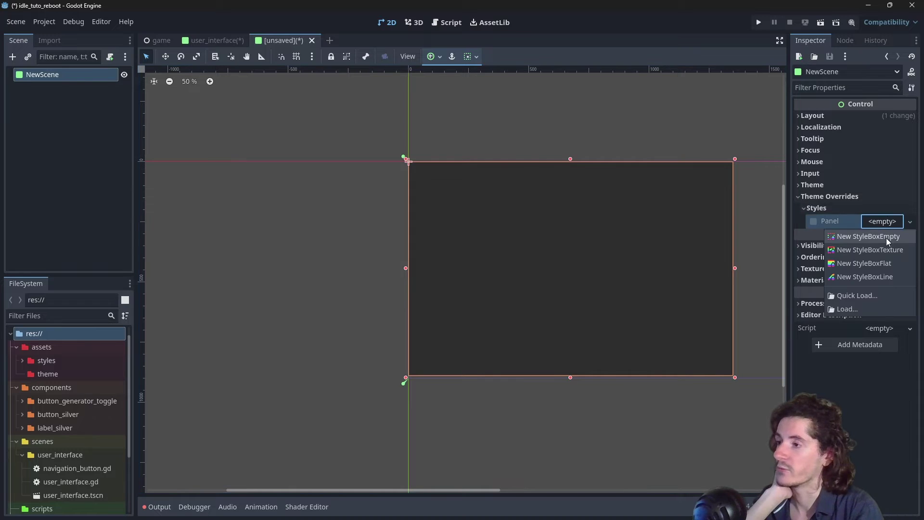
click(862, 262)
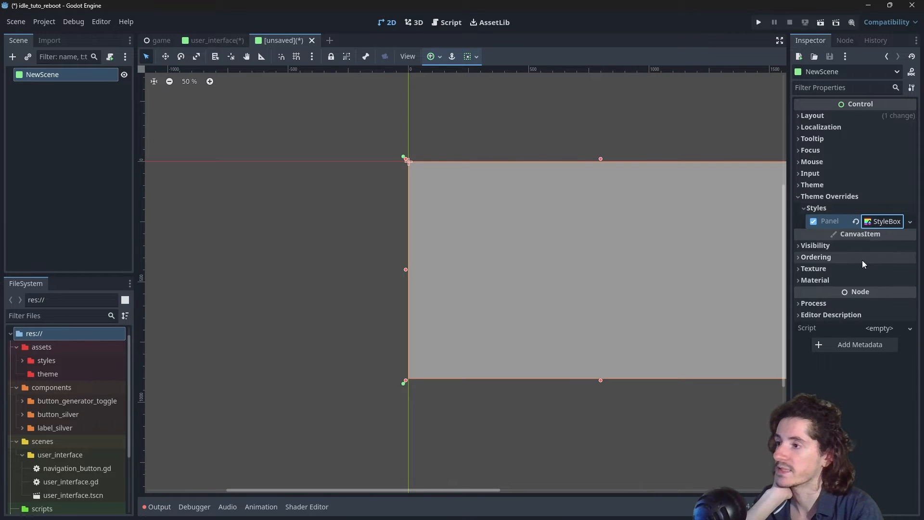
middle_drag(758, 241, 611, 252)
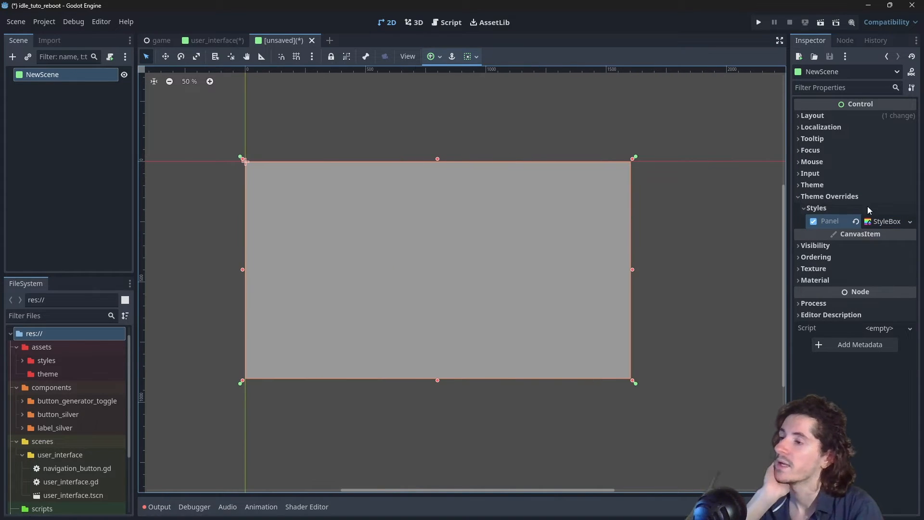
Step: Quick Load red_panel.tres as NewScene's Panel style
click(878, 221)
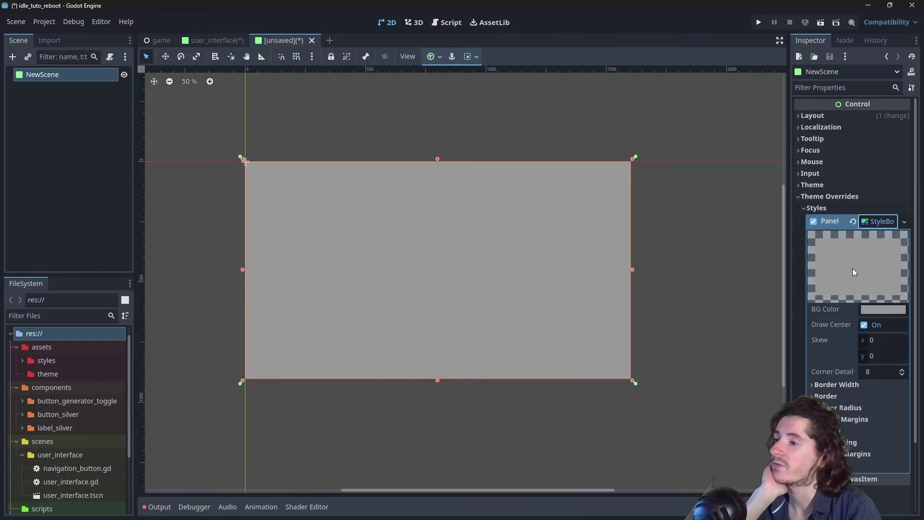
click(903, 221)
click(846, 296)
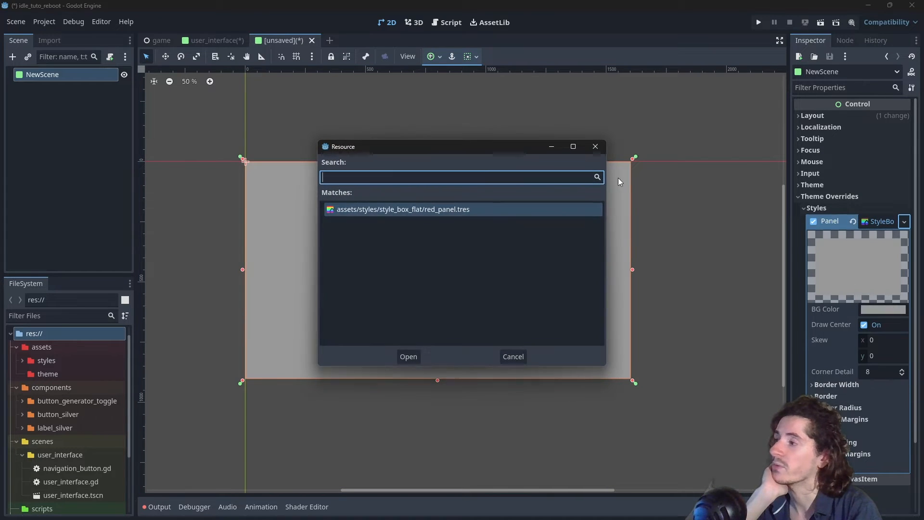
double_click(455, 211)
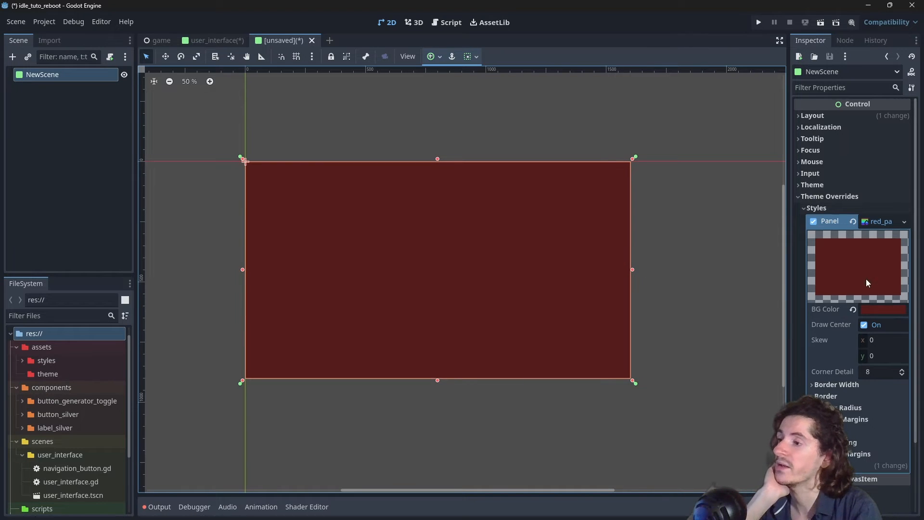
Step: Recolour the shared style's background purple and check that user_interface turned purple too
click(881, 309)
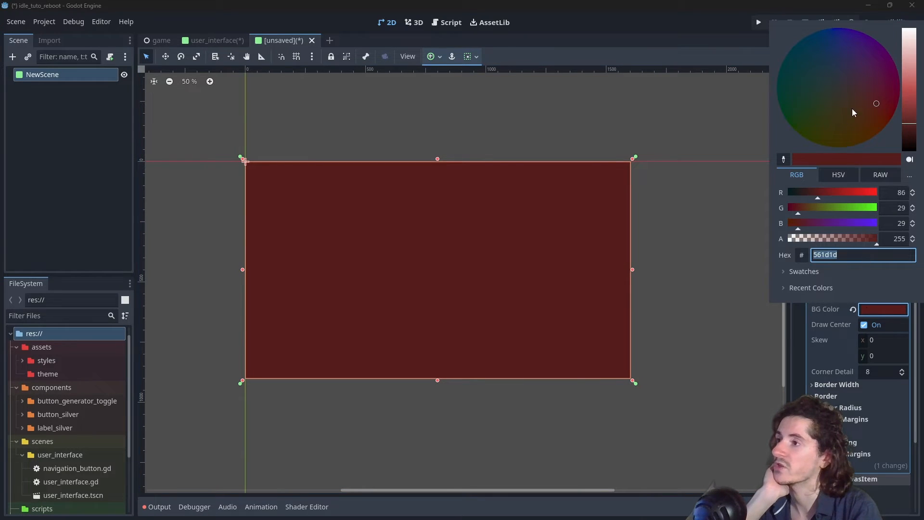
click(718, 320)
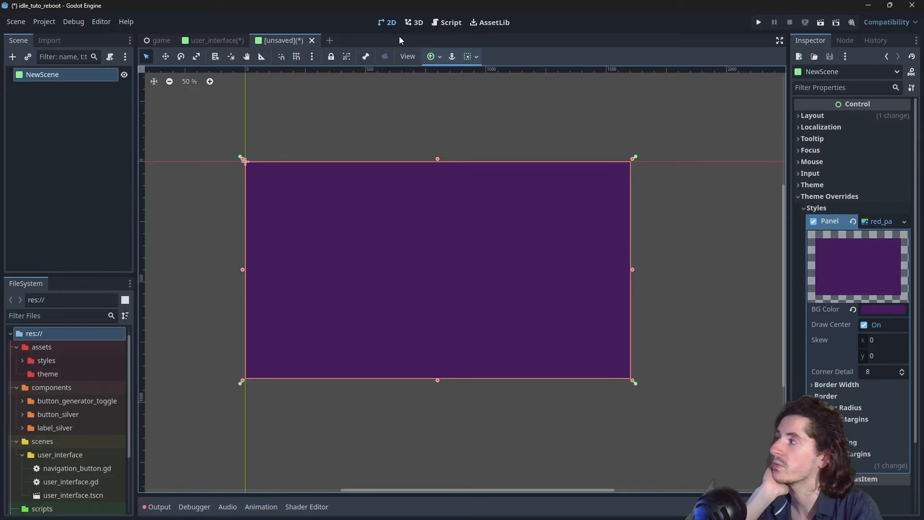
click(202, 39)
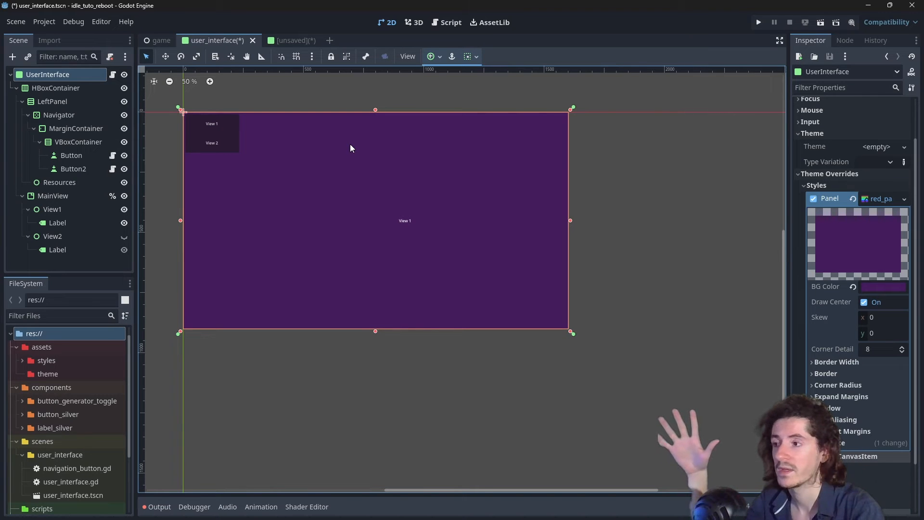
click(298, 39)
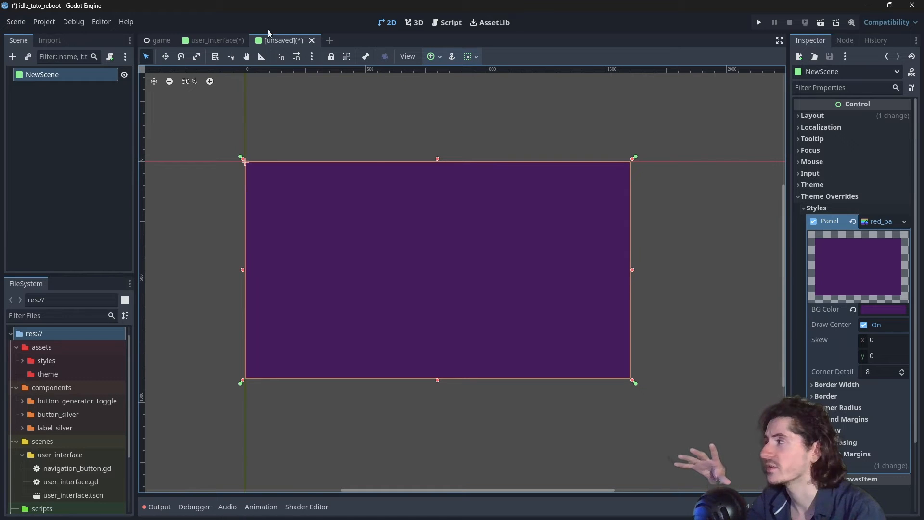
Step: Clear the test scene's Panel style override and close the unsaved scene without saving
click(215, 40)
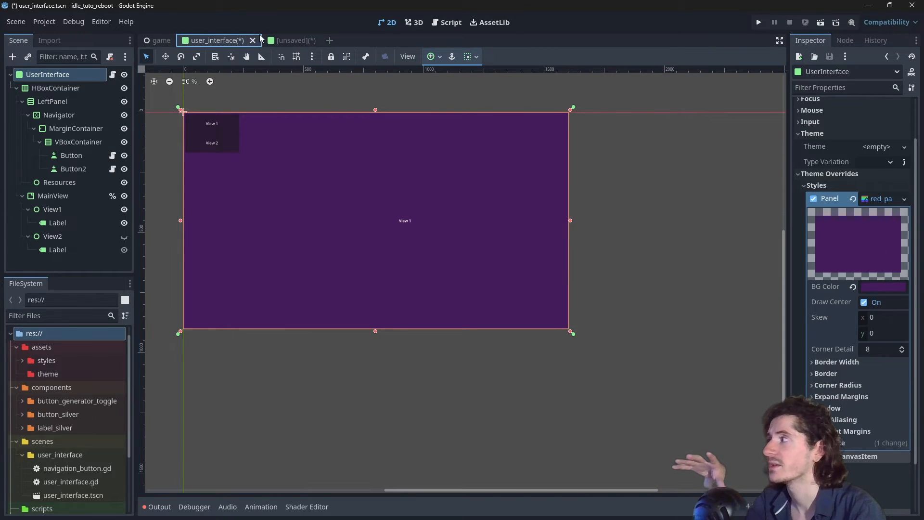
click(288, 38)
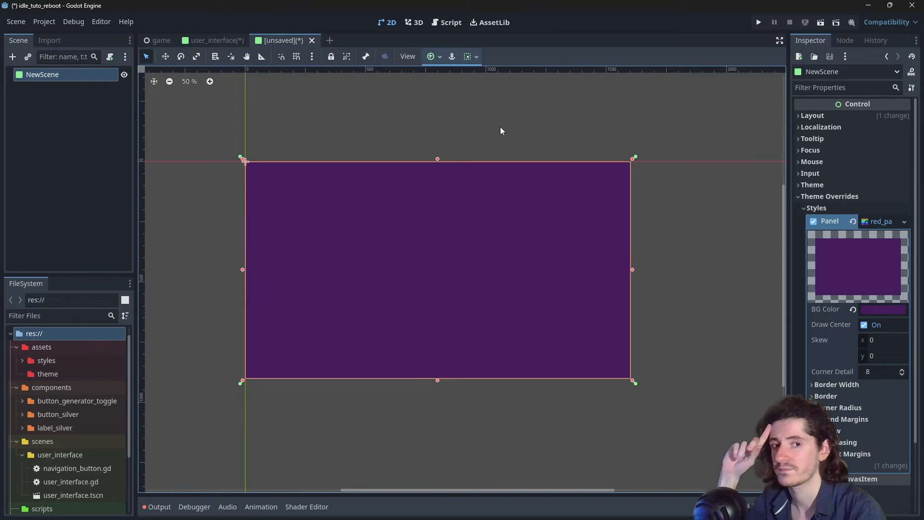
right_click(884, 217)
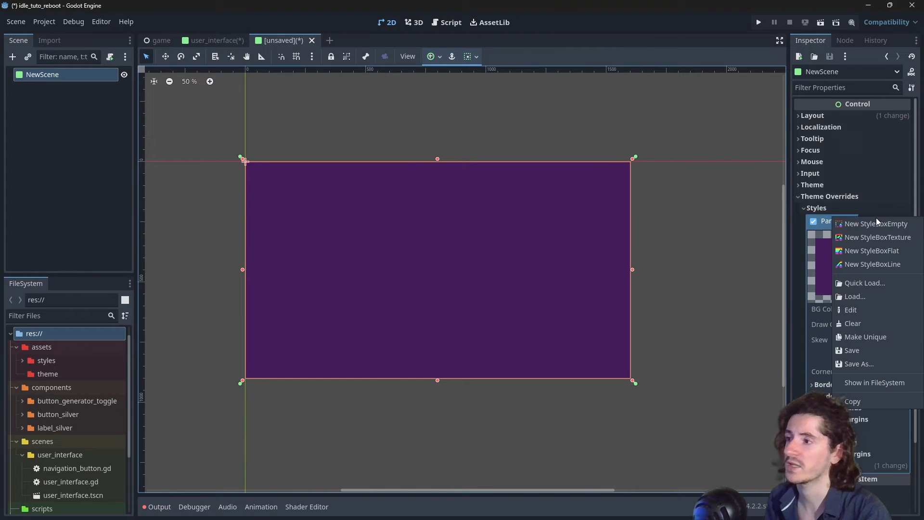
click(856, 324)
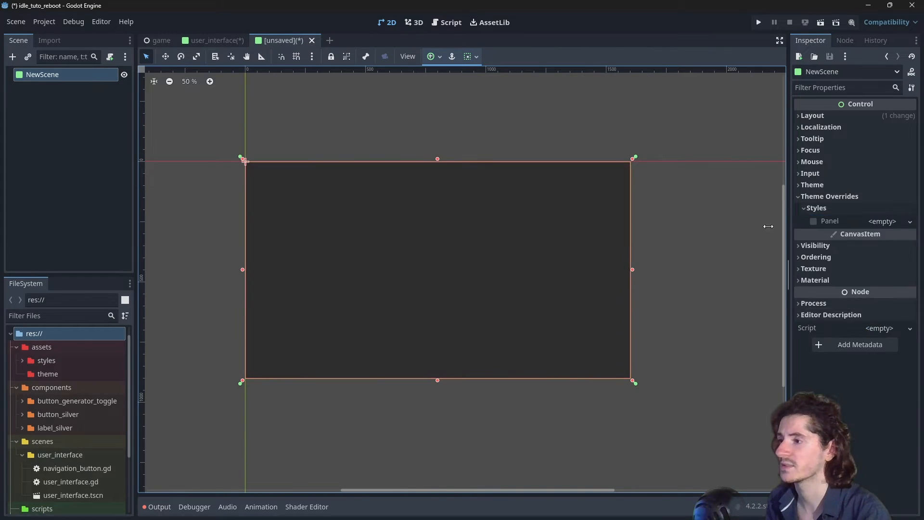
click(312, 41)
click(509, 280)
Step: Set the red_panel style's BG Color back to dark red 561d1d in user_interface
click(877, 286)
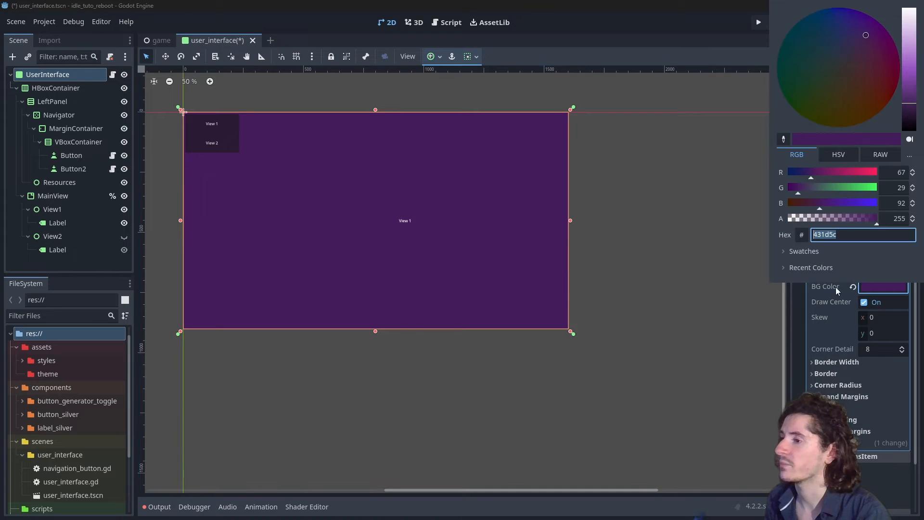
click(663, 328)
click(595, 247)
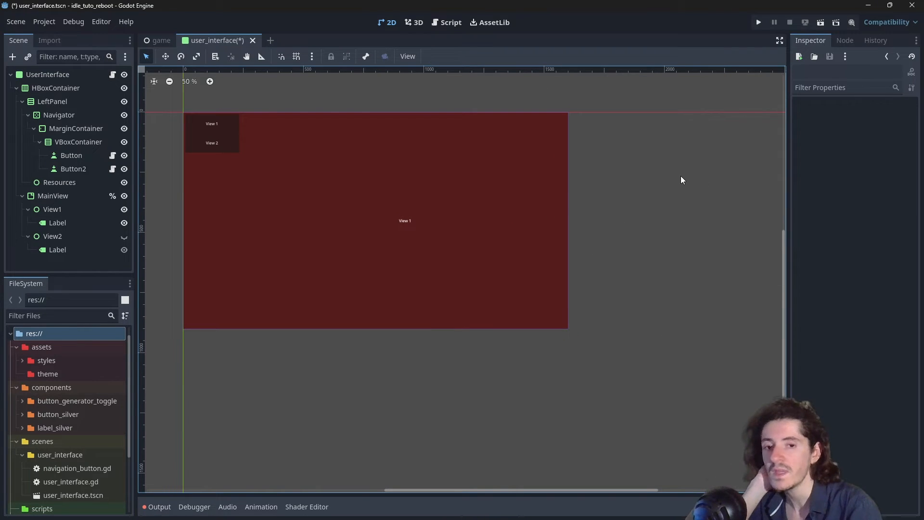
click(543, 189)
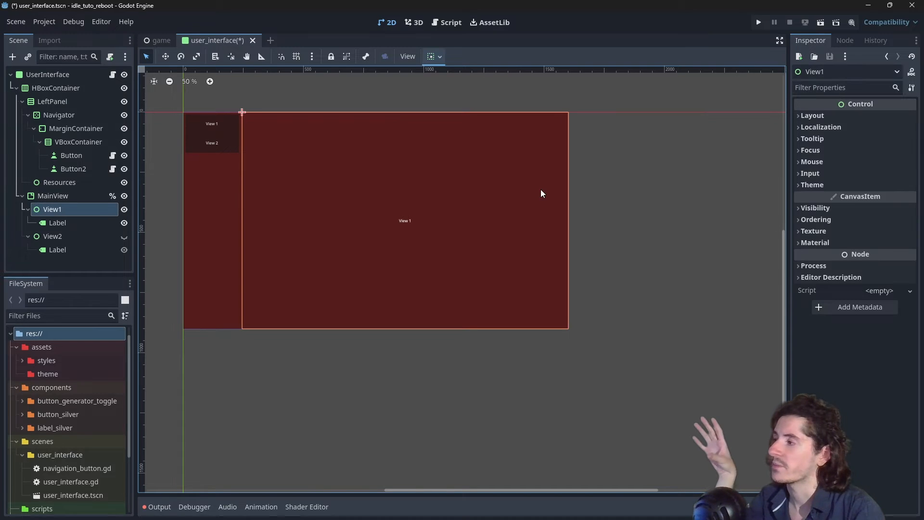
click(43, 74)
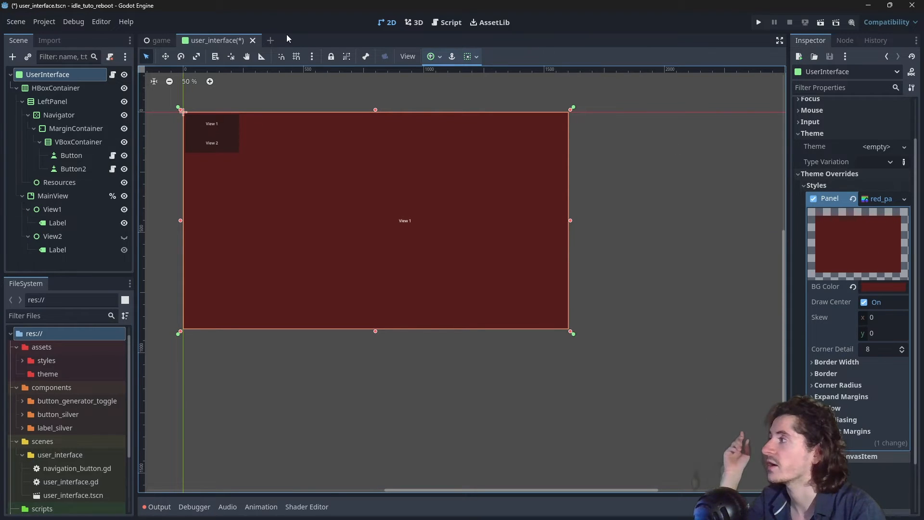
Step: Add a Panel child under View1 anchored to Full Rect
right_click(50, 237)
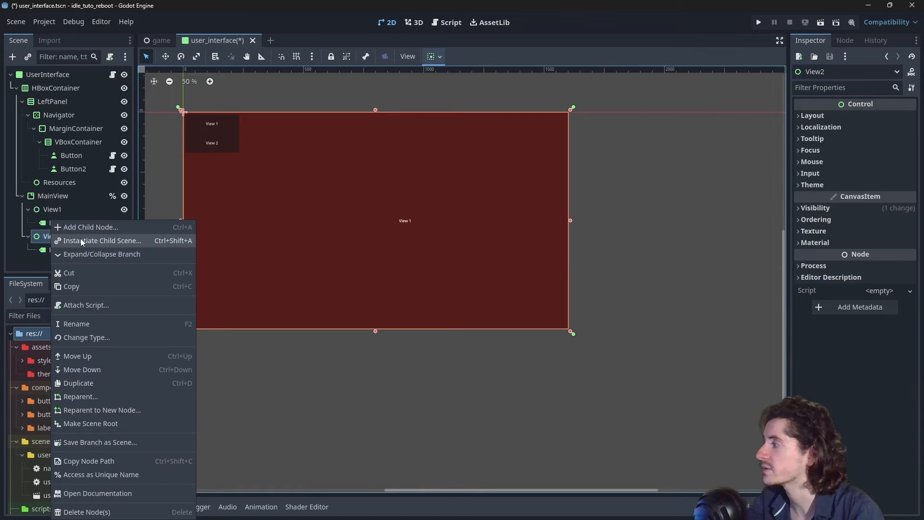
click(63, 203)
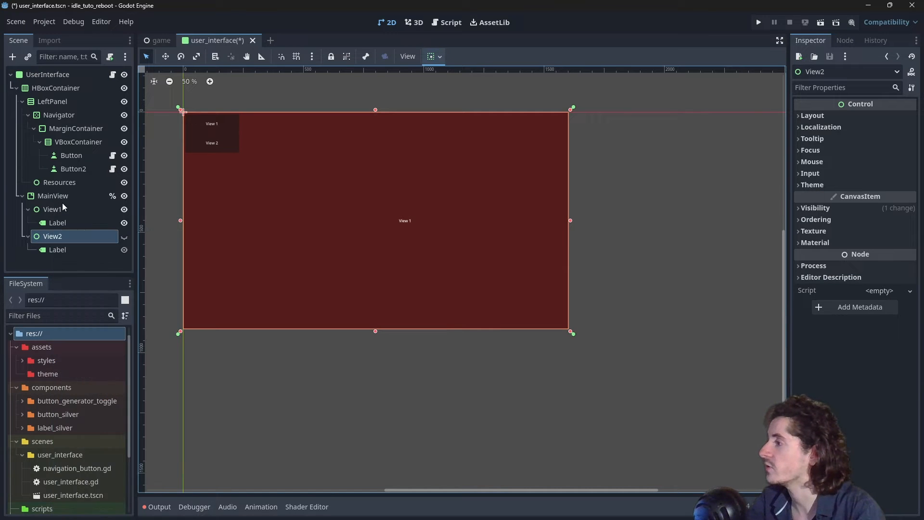
right_click(62, 203)
click(104, 208)
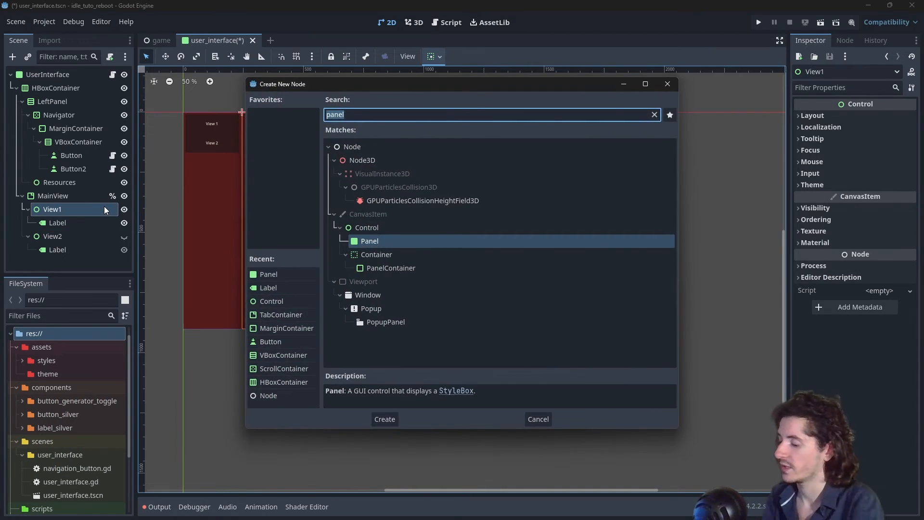
text(panel)
key(Return)
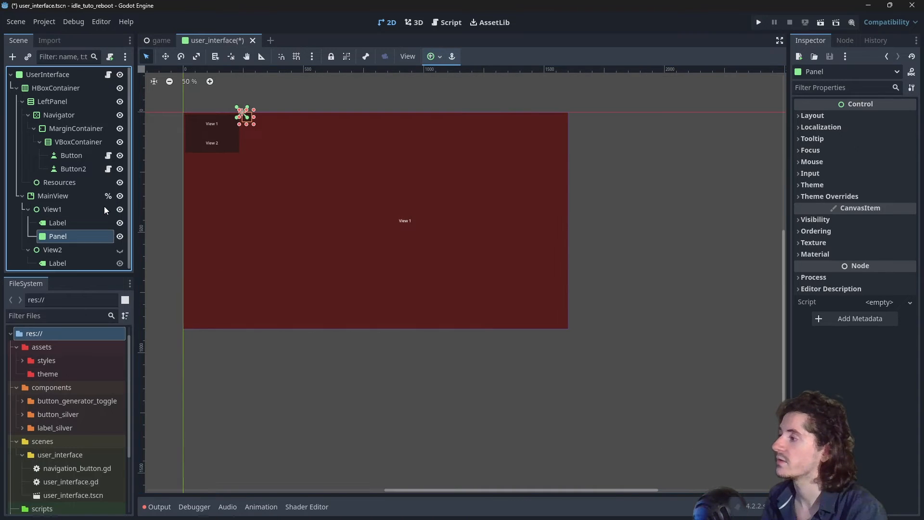
click(433, 58)
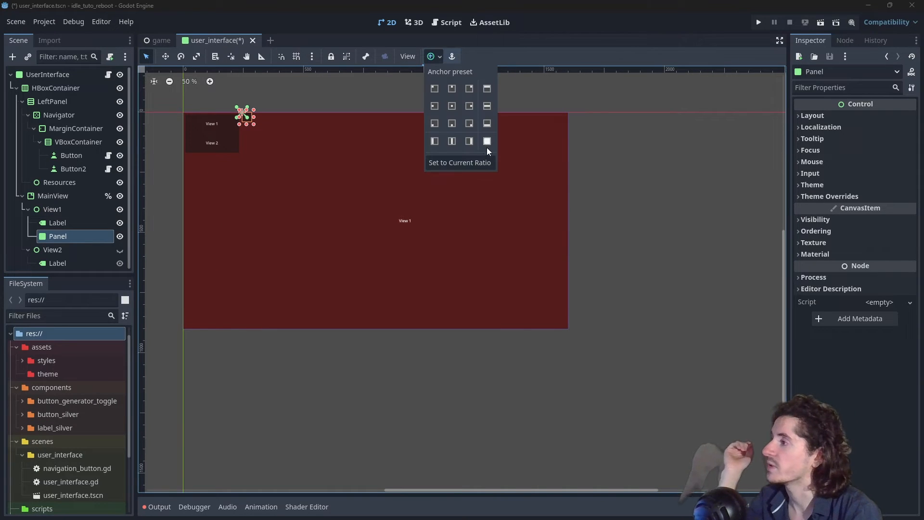
click(486, 142)
click(697, 249)
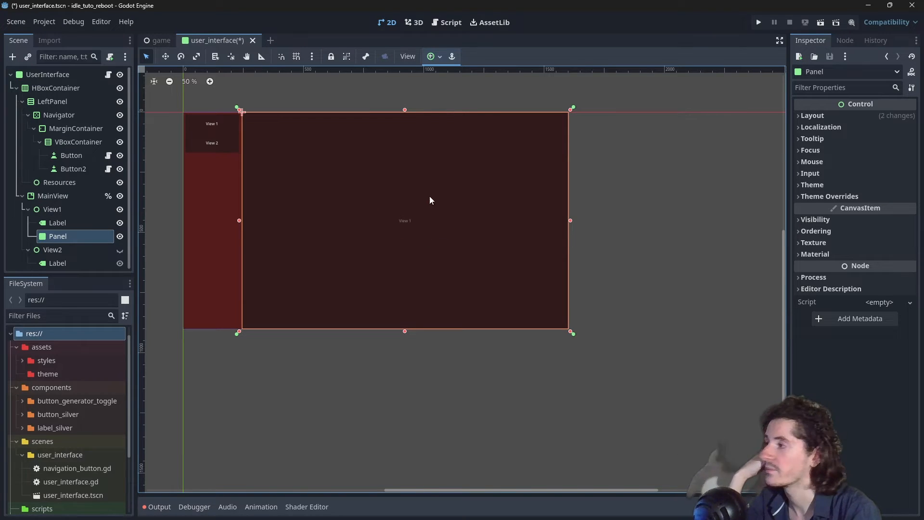
Step: Expand the new Panel's Theme and Theme Overrides > Styles properties
click(843, 196)
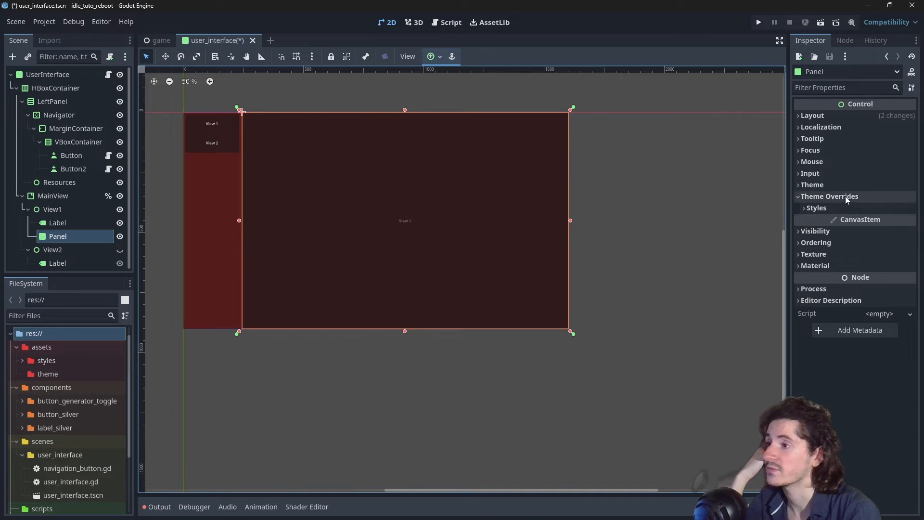
click(845, 196)
click(823, 187)
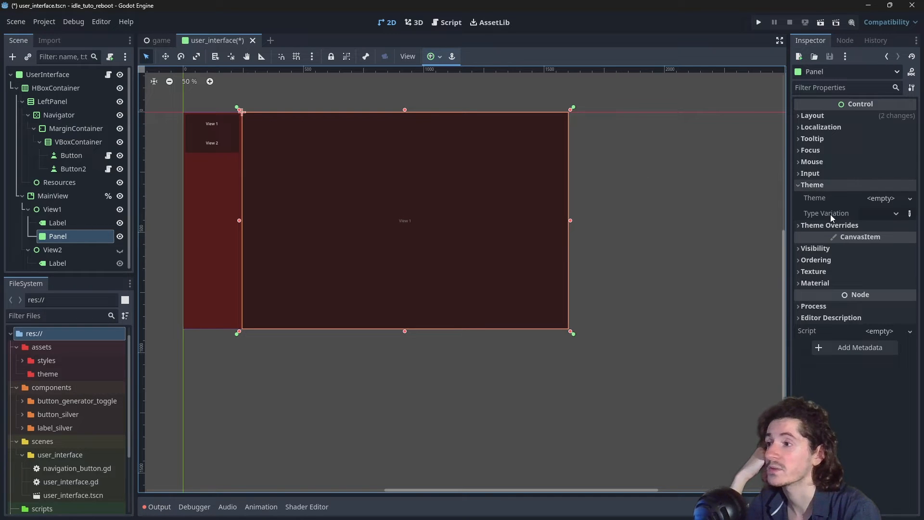
click(832, 214)
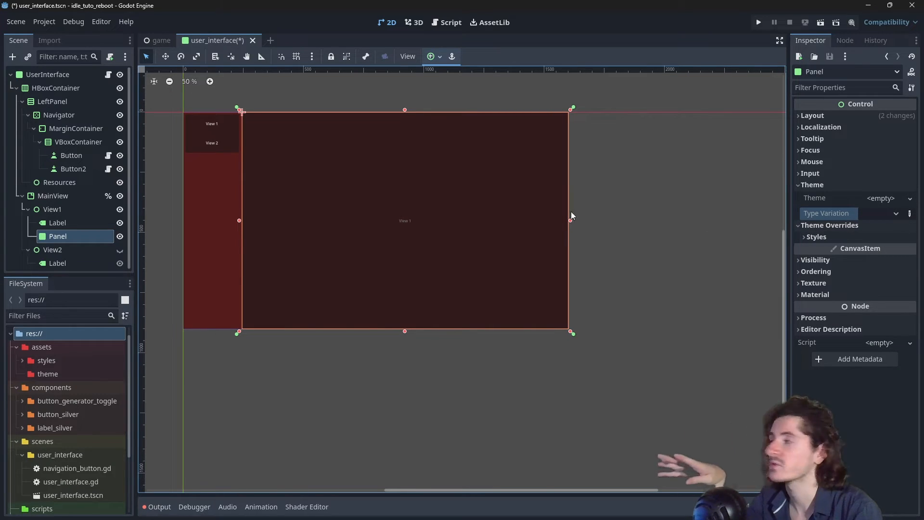
Step: Delete the Panel node under View1, confirming the removal
right_click(87, 237)
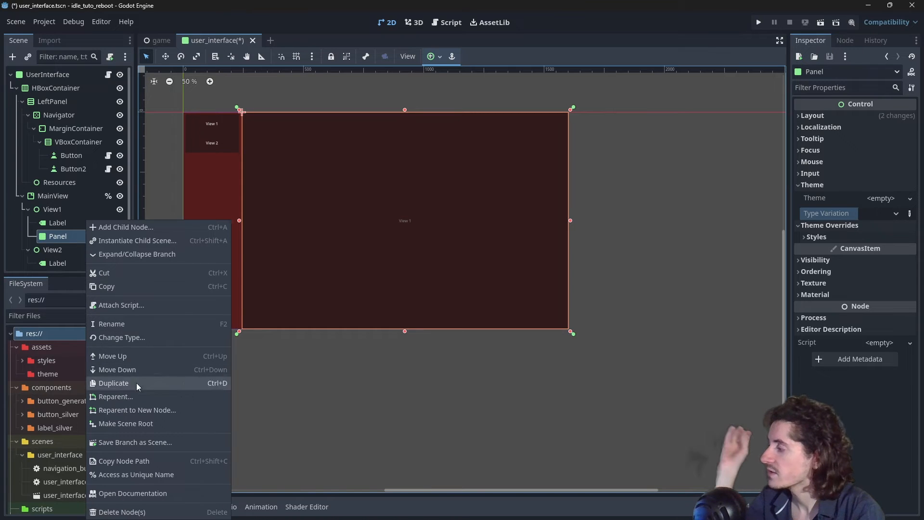
click(137, 511)
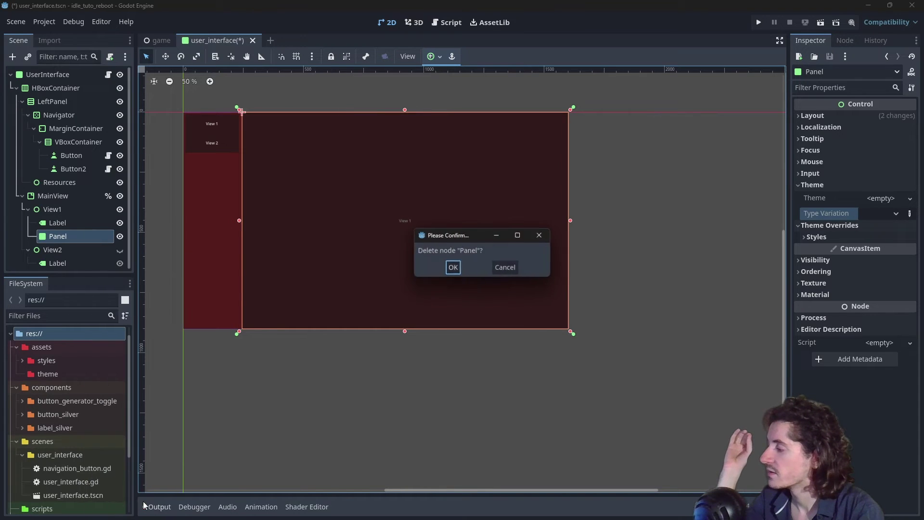
click(452, 267)
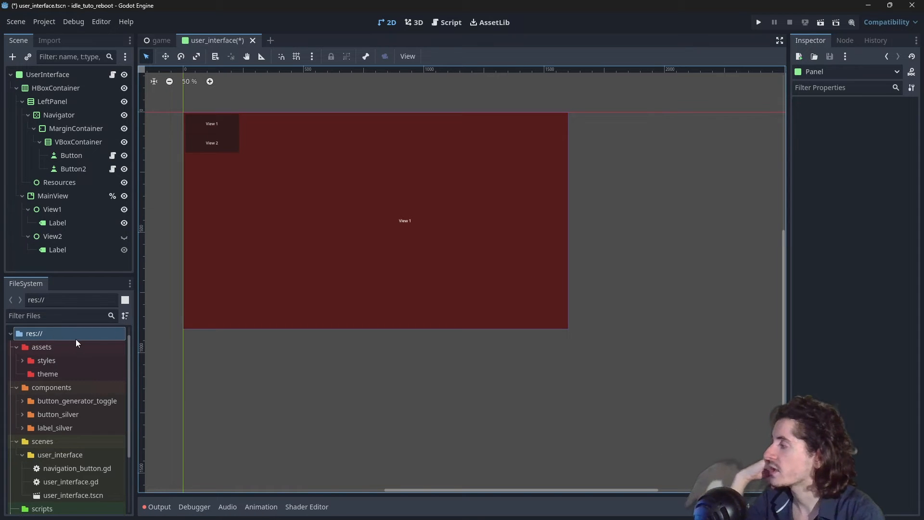
Step: Move the theme folder inside the styles folder in the FileSystem dock
right_click(52, 374)
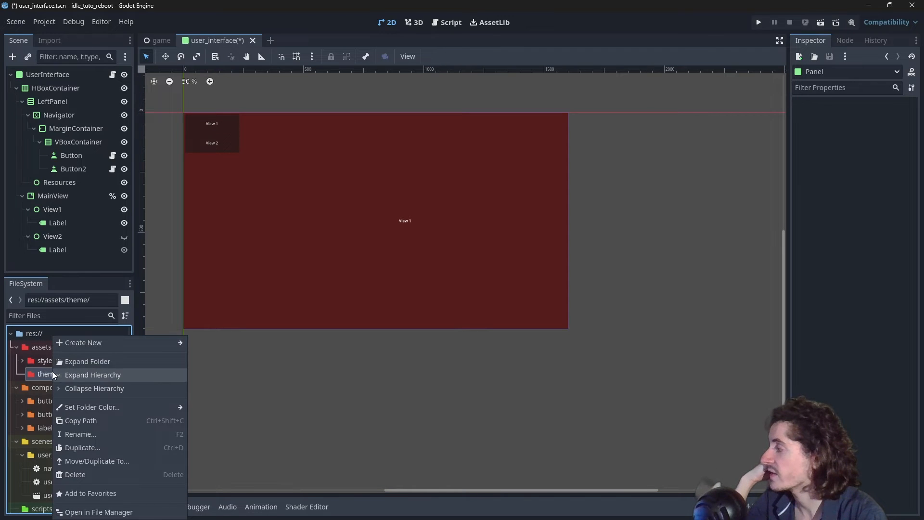
click(42, 374)
drag(42, 375, 47, 364)
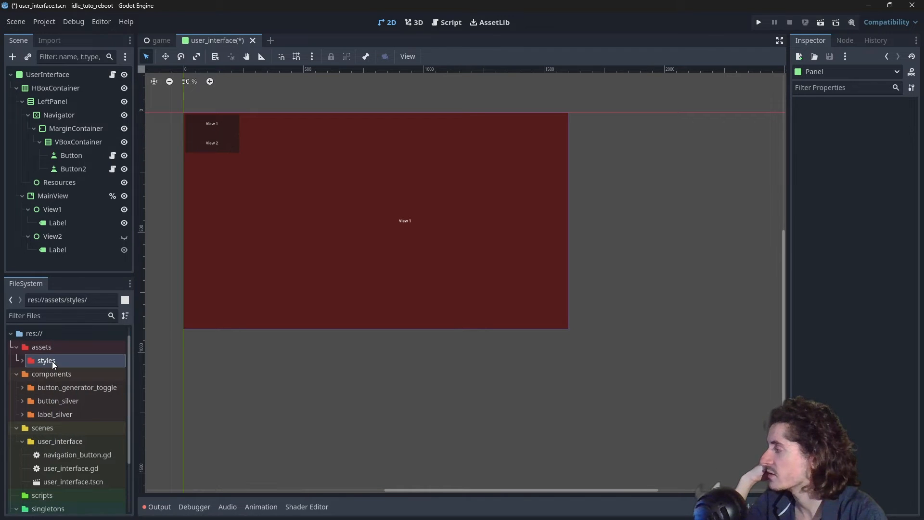
Step: Create a new Theme resource in the theme folder, saved as default_theme.tres
right_click(48, 387)
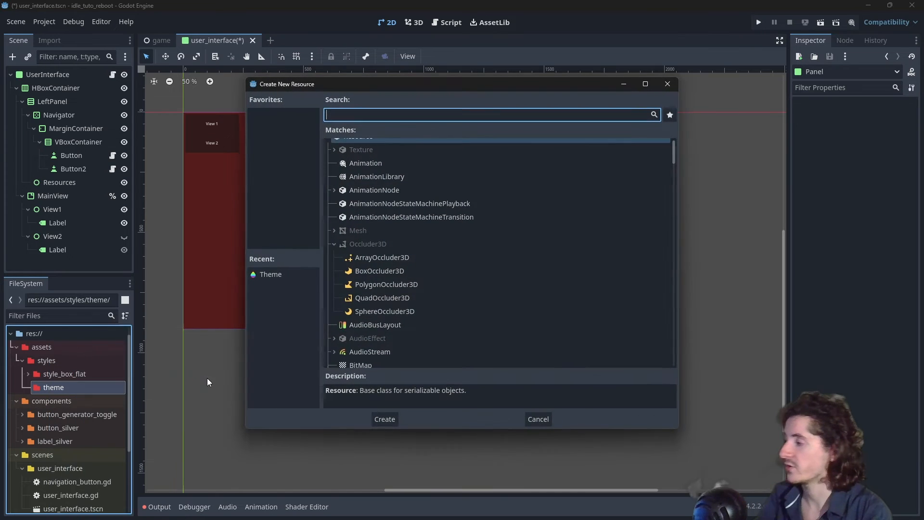
text(theme)
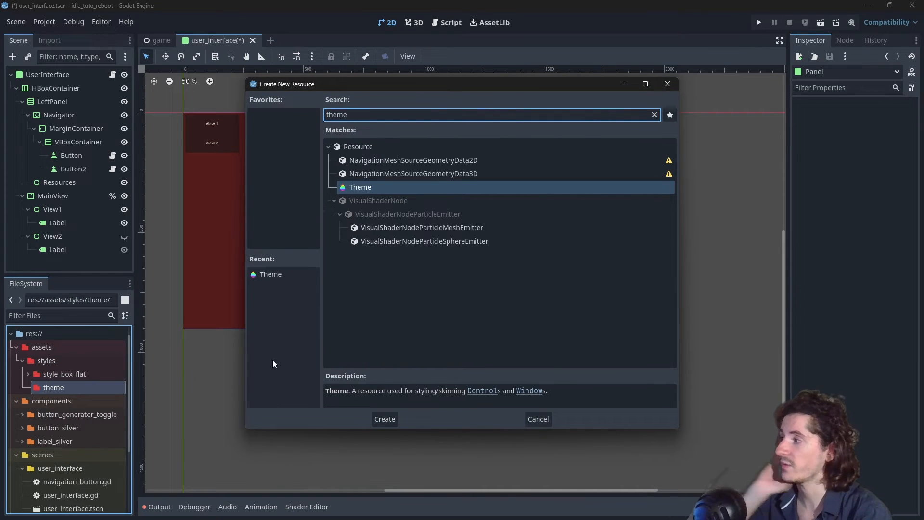
double_click(368, 188)
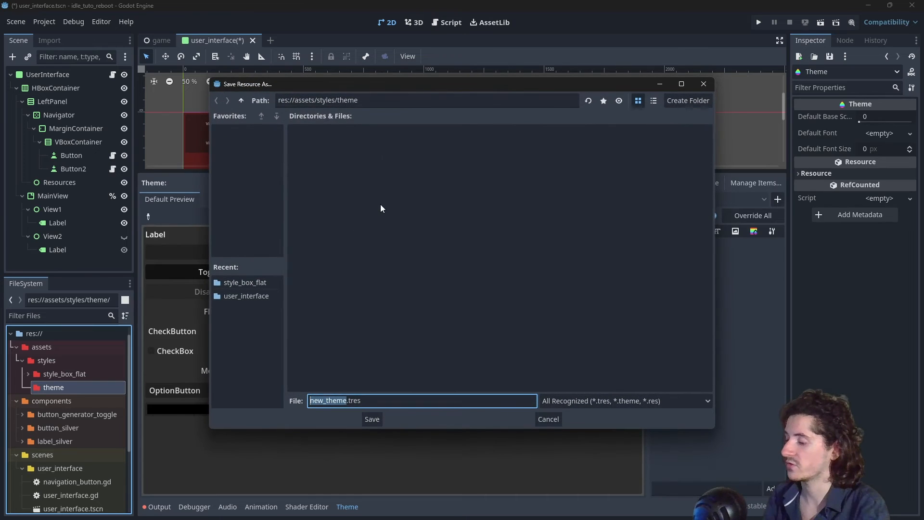
text(default)
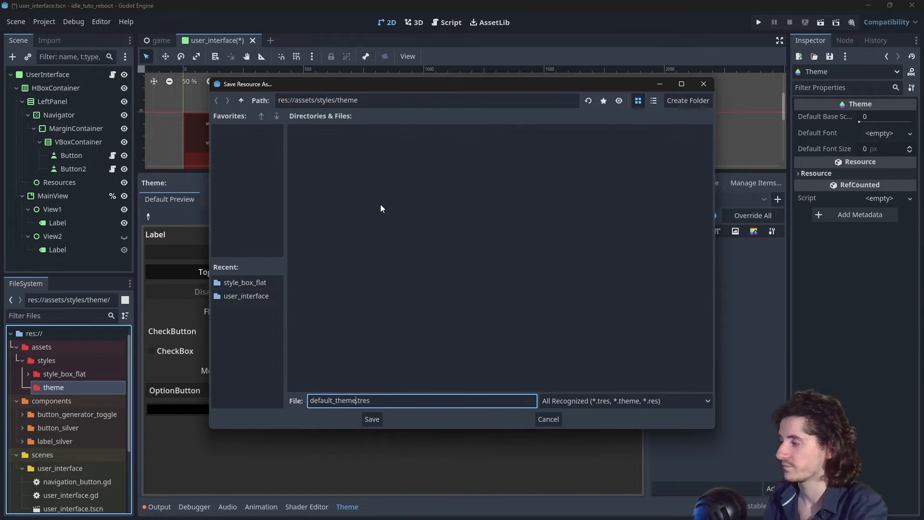
key(Return)
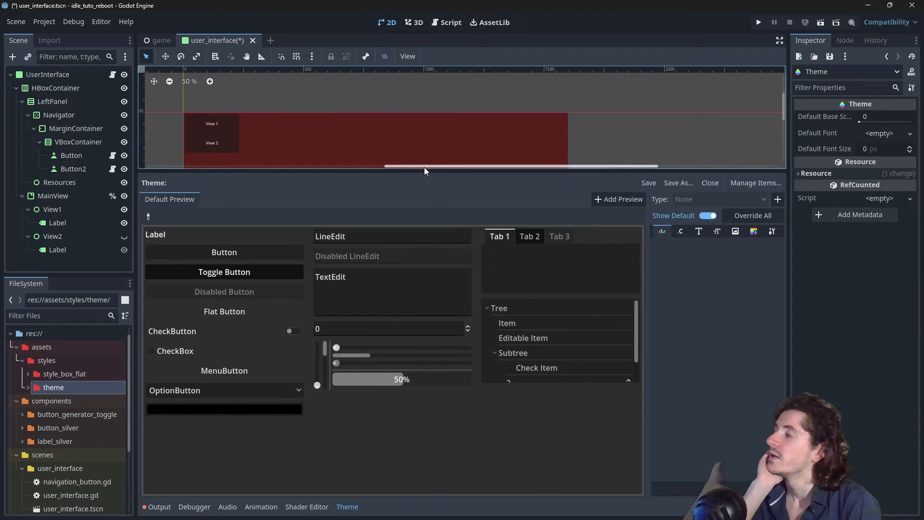
mouse_move(429, 170)
mouse_down()
mouse_move(467, 258)
mouse_move(338, 148)
mouse_up()
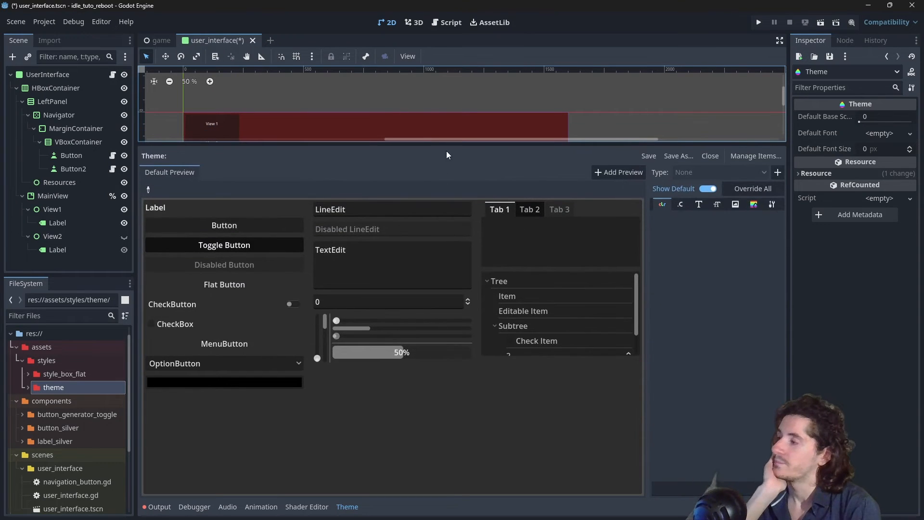
drag(459, 145, 459, 163)
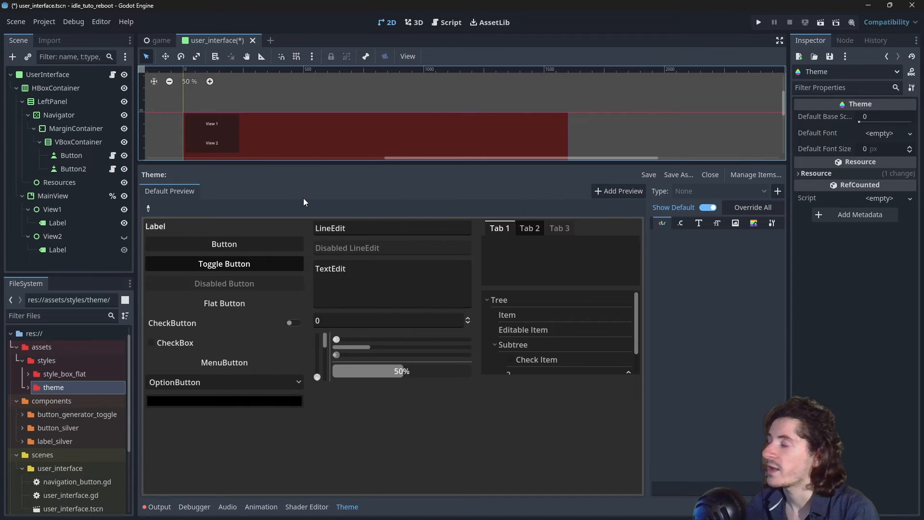
Step: Pick the Button control from the theme preview to edit its items
click(149, 208)
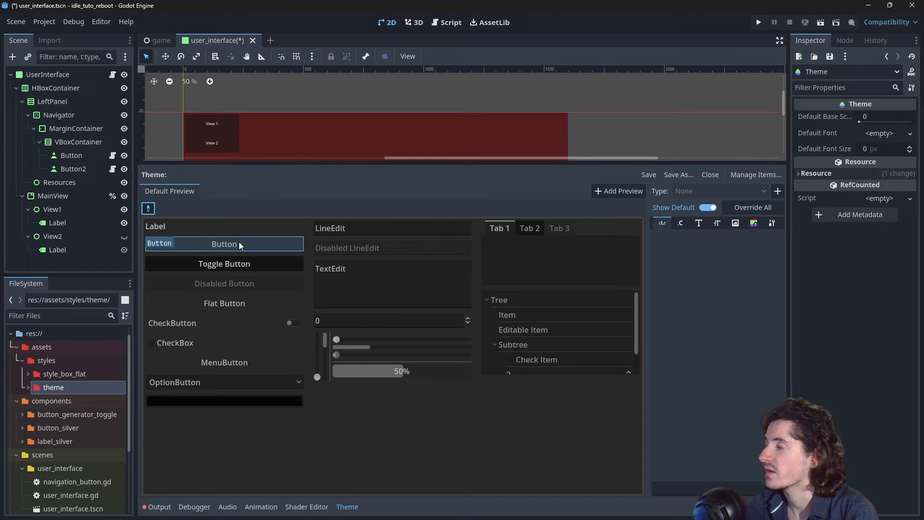
click(239, 243)
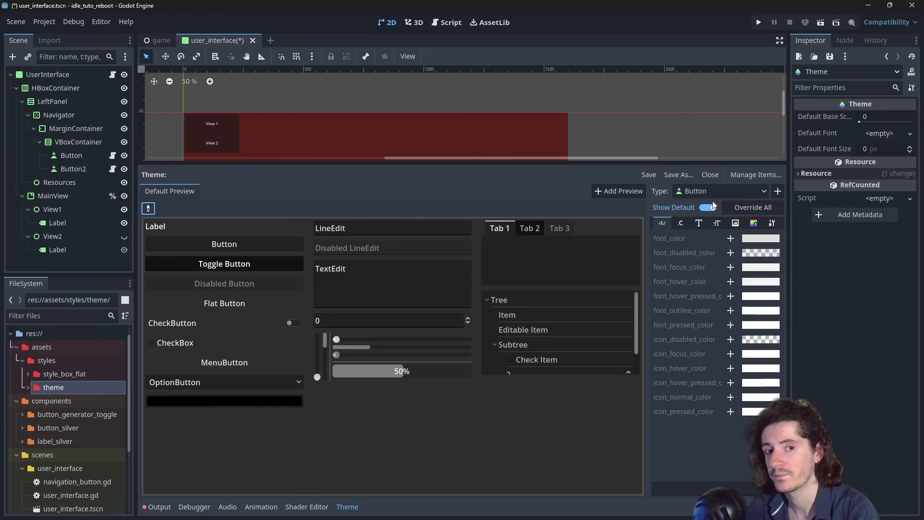
click(149, 209)
click(152, 212)
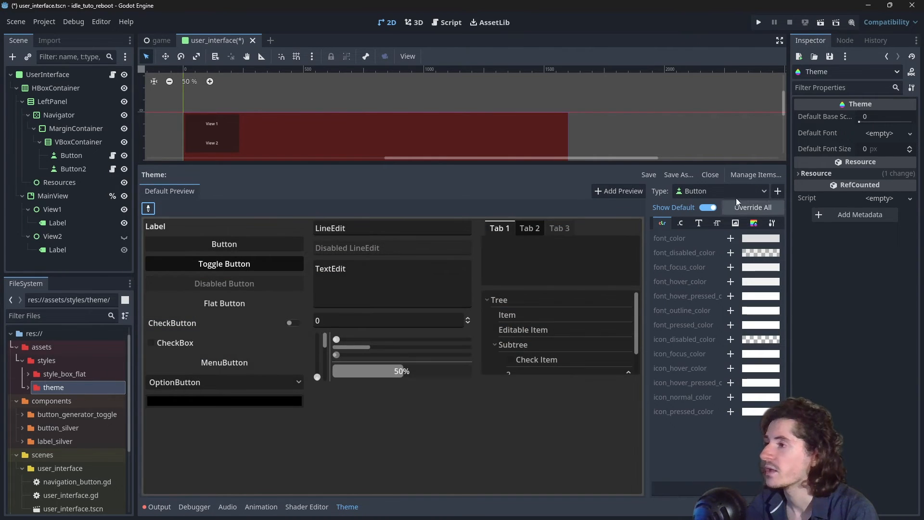
Step: Remove the Button type from the theme via Manage Items
click(754, 174)
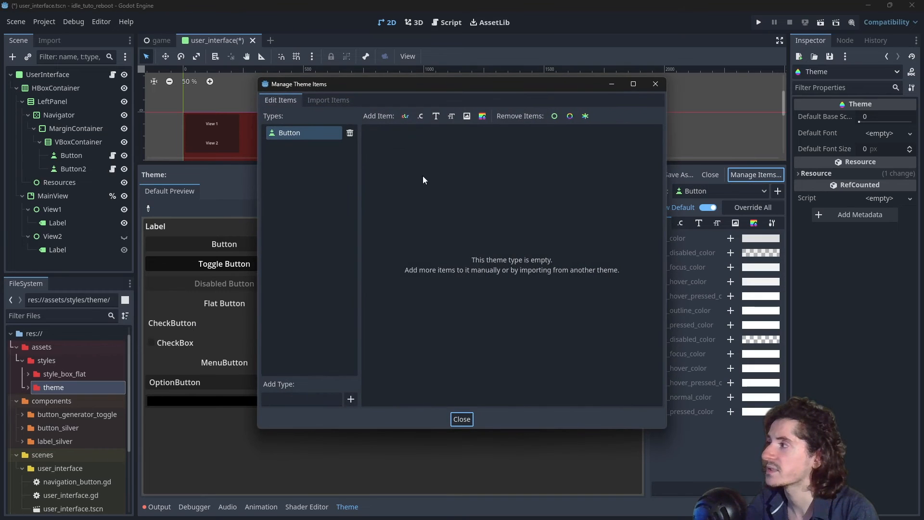
click(292, 141)
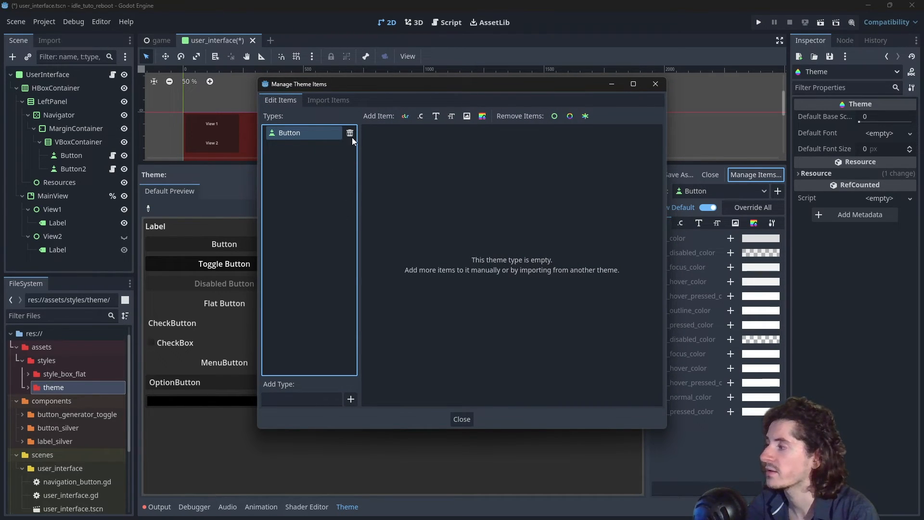
click(350, 134)
click(655, 86)
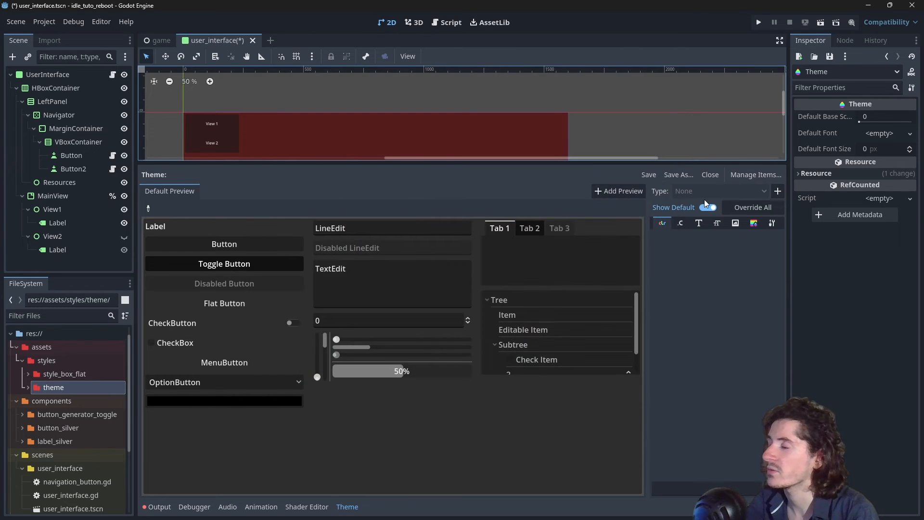
Step: Add the Button type back to the theme through Add Item Type
click(777, 192)
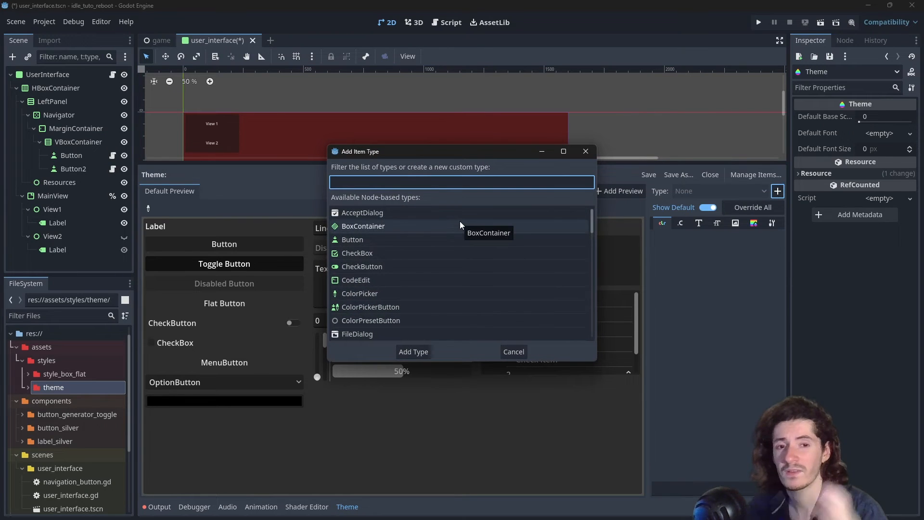
scroll(428, 280, down, 1)
scroll(428, 280, down, 3)
scroll(429, 266, down, 2)
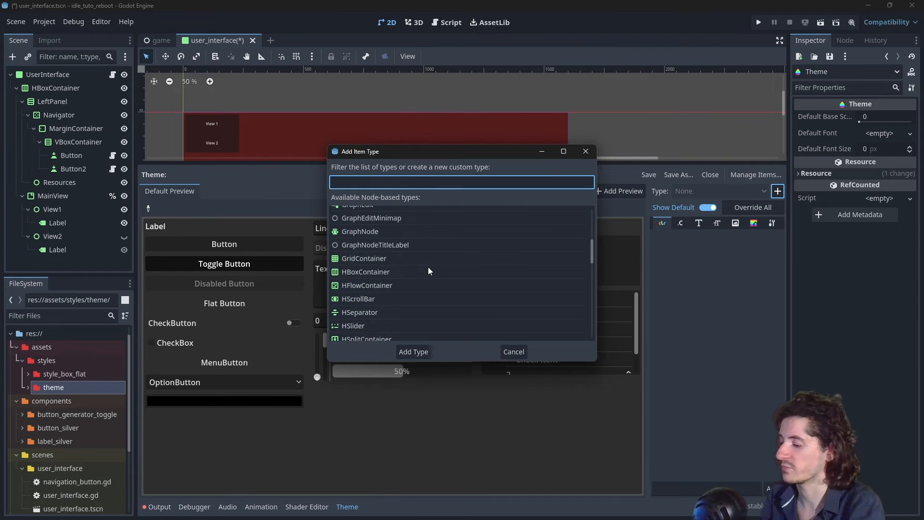
text(butt)
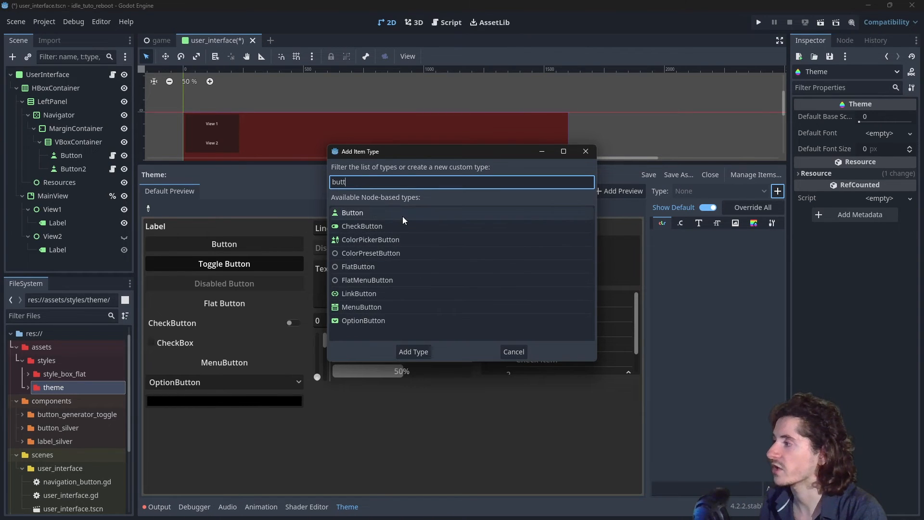
click(402, 214)
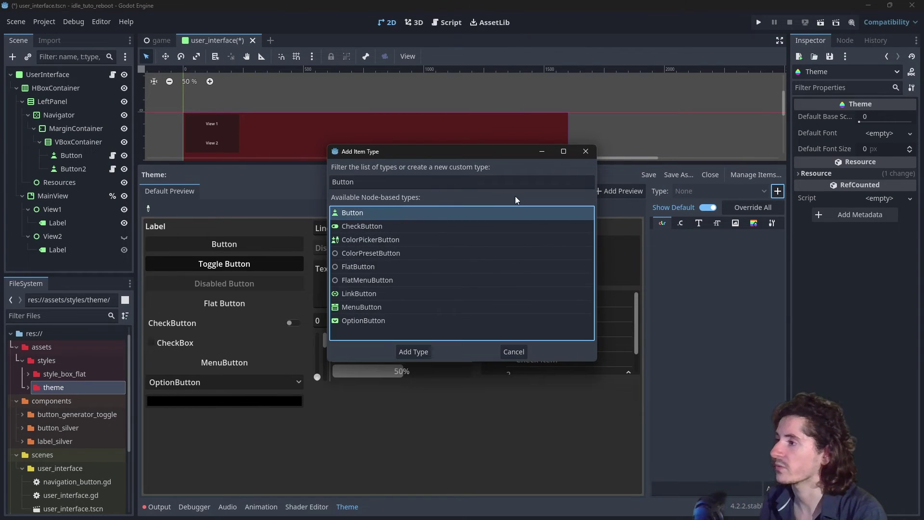
click(412, 351)
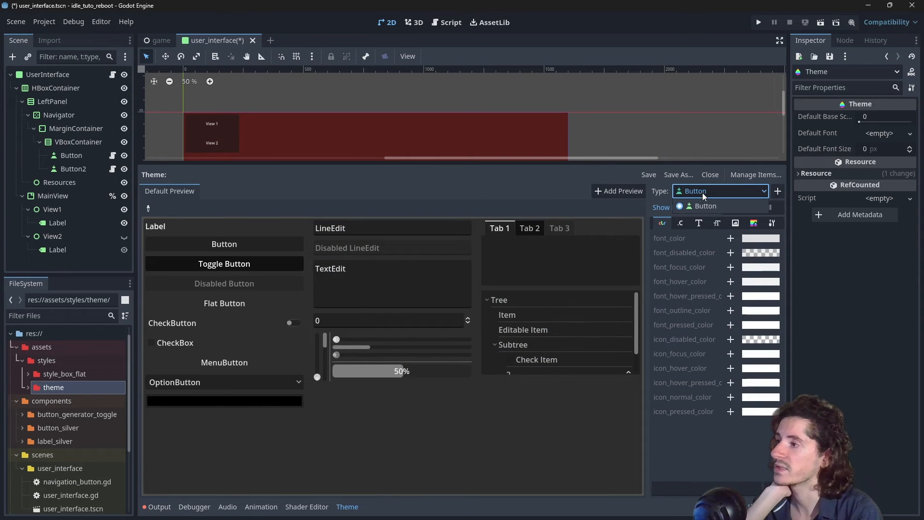
Step: Start adding an icon item to Button in Manage Items, then cancel it
click(752, 174)
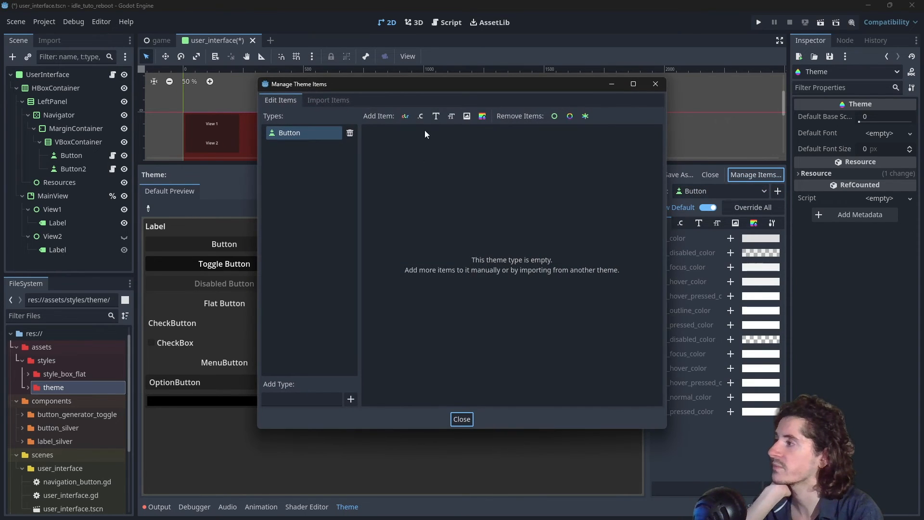
click(467, 117)
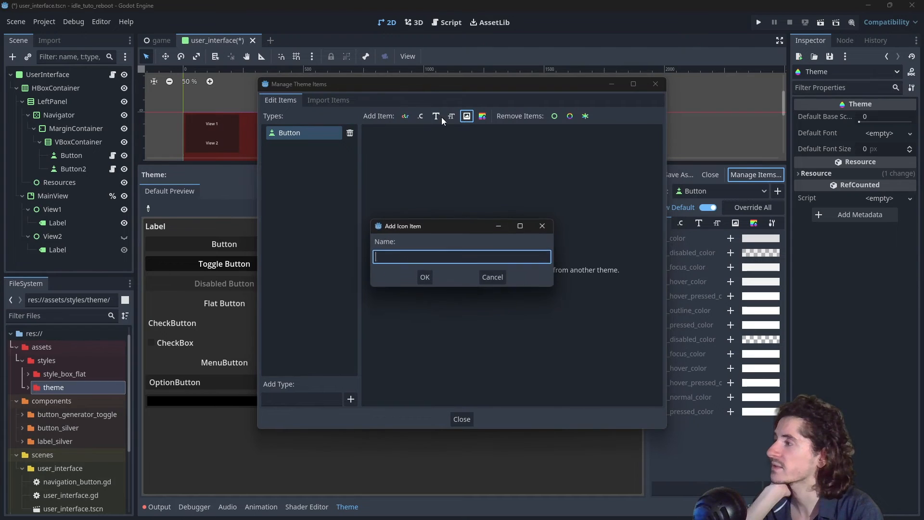
click(542, 226)
click(655, 84)
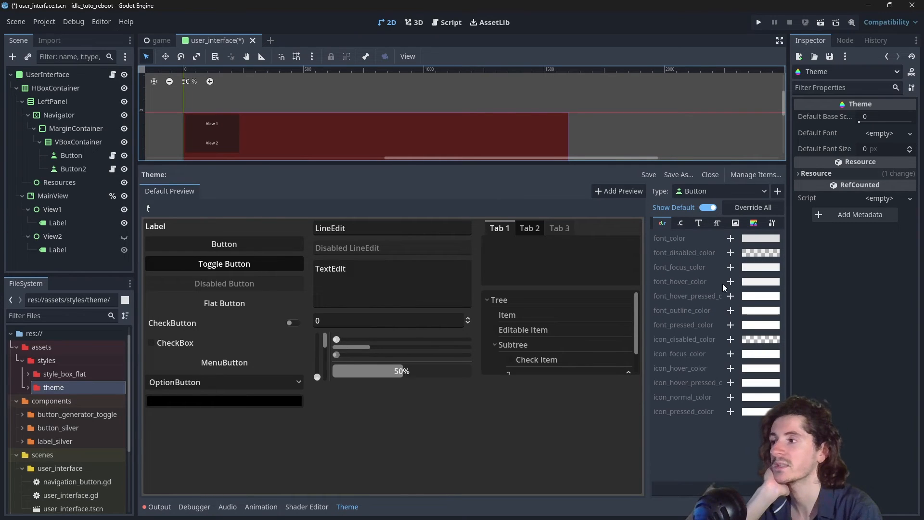
Step: Add the Panel type to the theme and browse its property categories
click(681, 224)
click(753, 223)
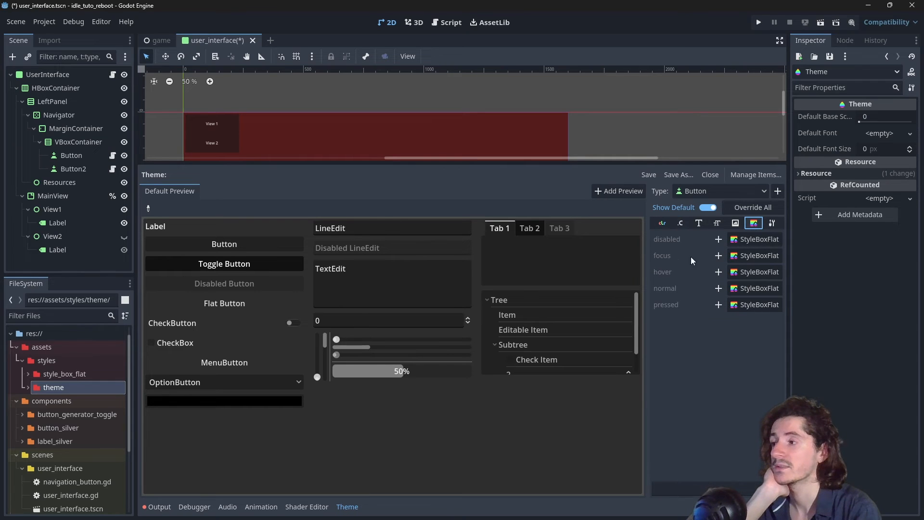
click(777, 192)
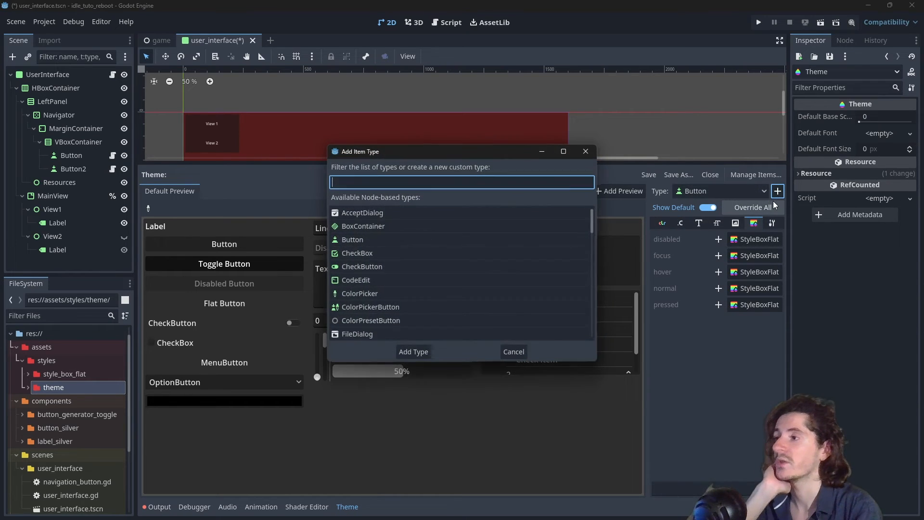
text(panel)
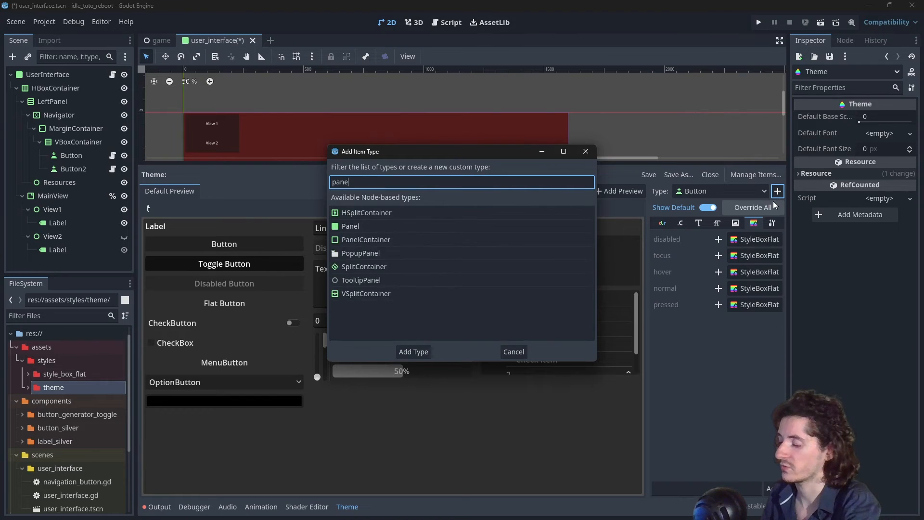
double_click(460, 214)
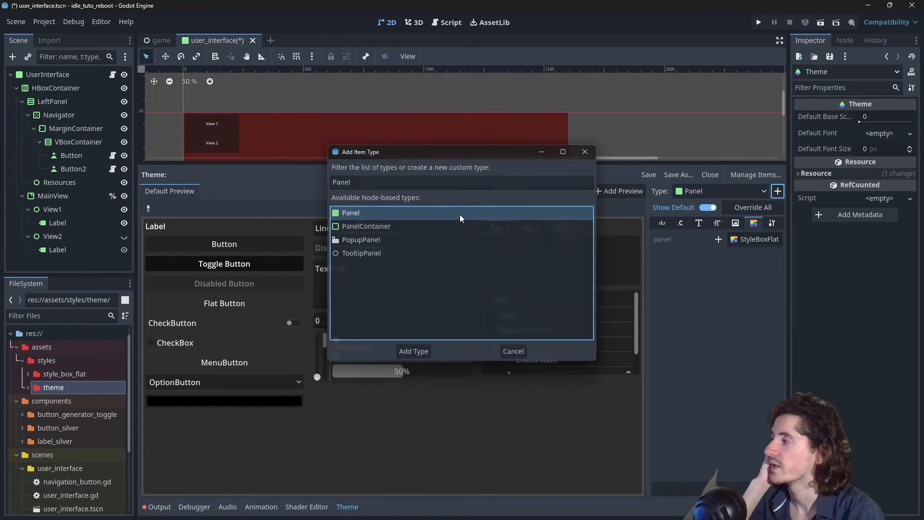
click(661, 223)
click(698, 222)
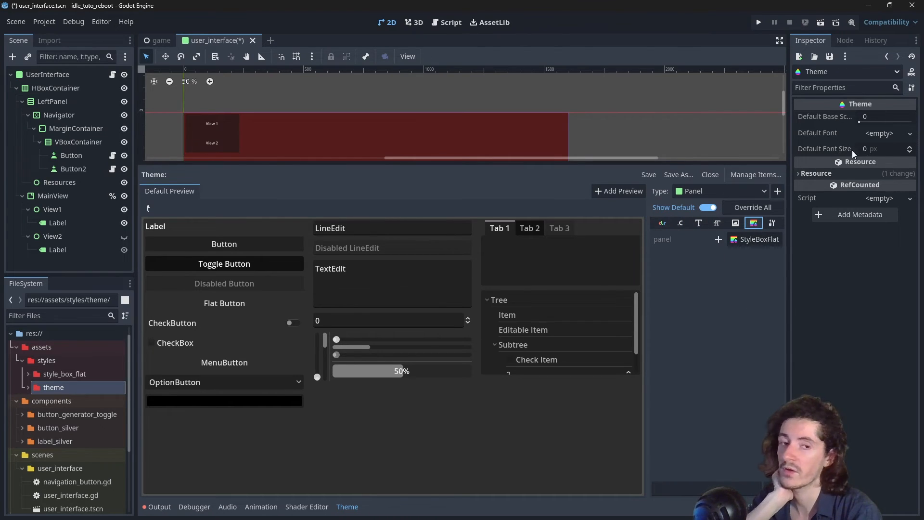
Step: Give the Panel type a panel StyleBox item loaded from red_panel.tres
click(745, 241)
click(719, 240)
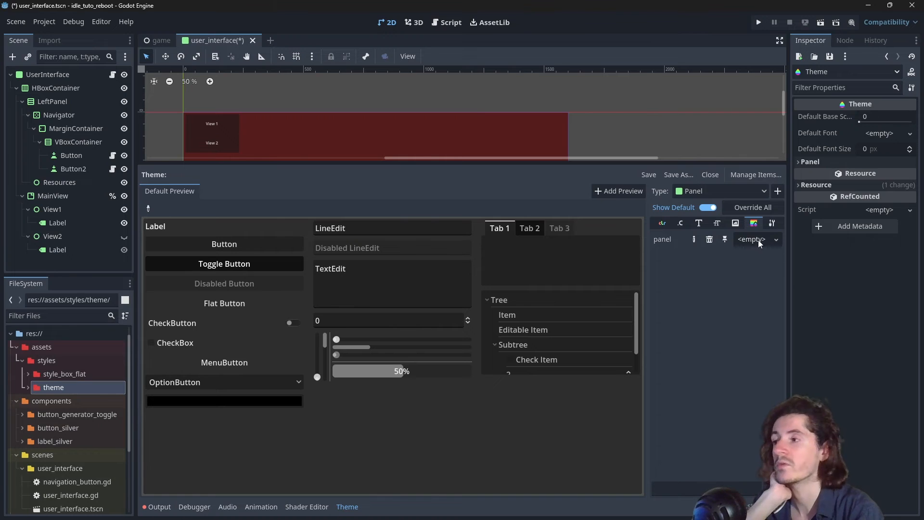
click(755, 241)
click(730, 310)
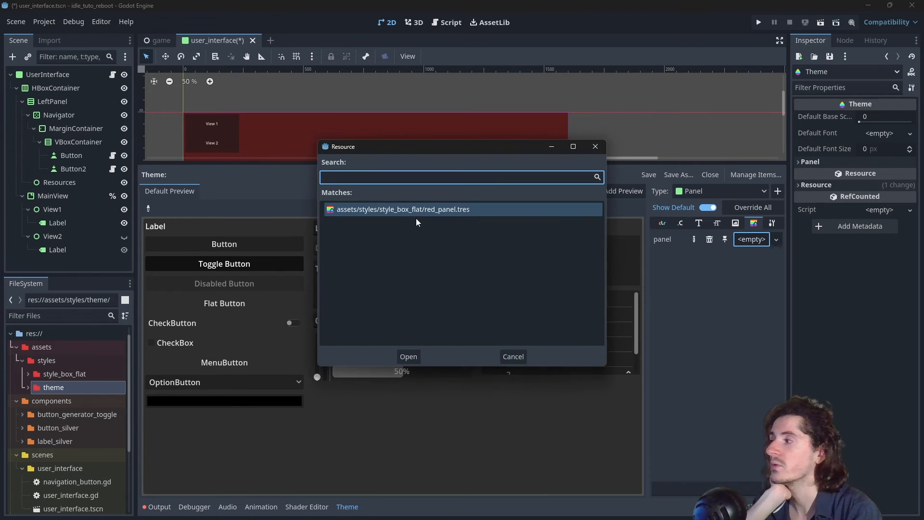
click(522, 358)
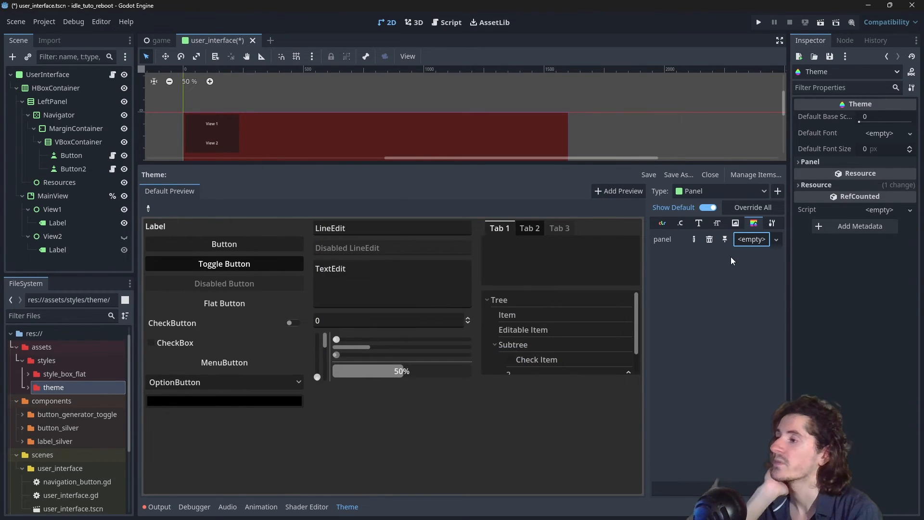
click(750, 243)
click(708, 315)
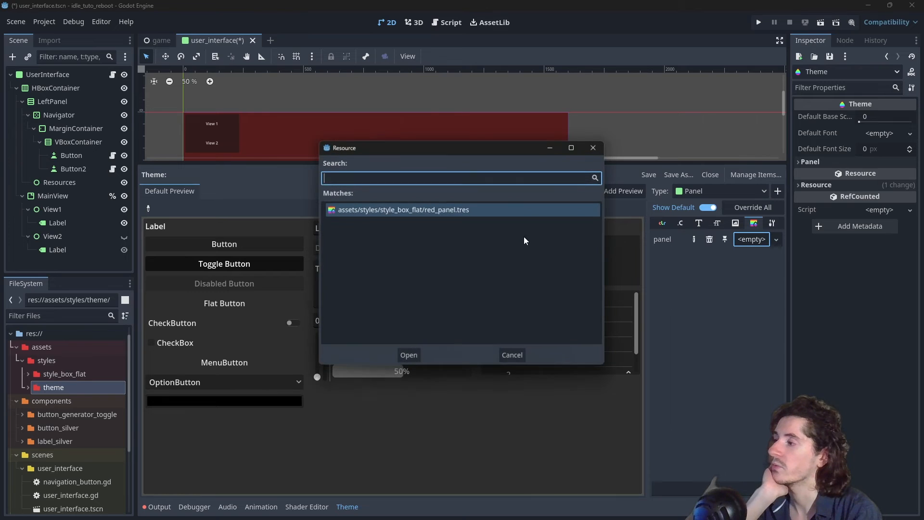
double_click(406, 209)
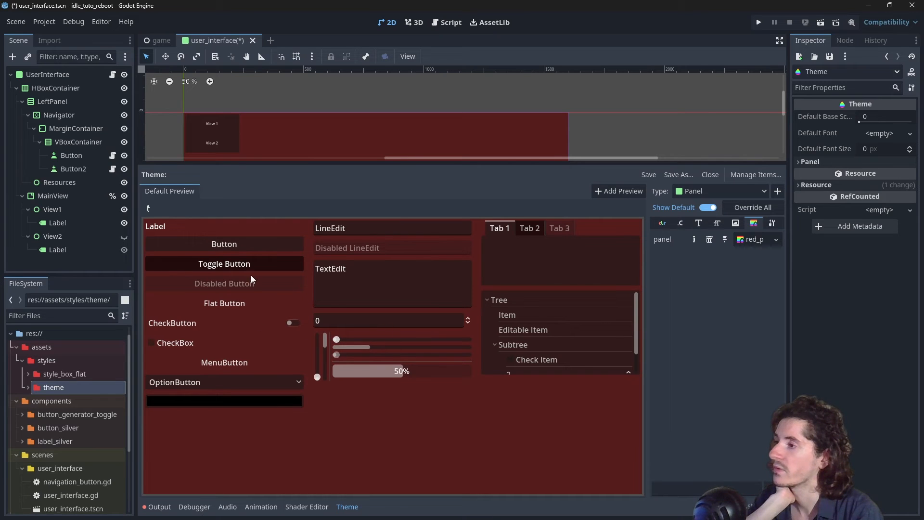
drag(566, 167, 588, 353)
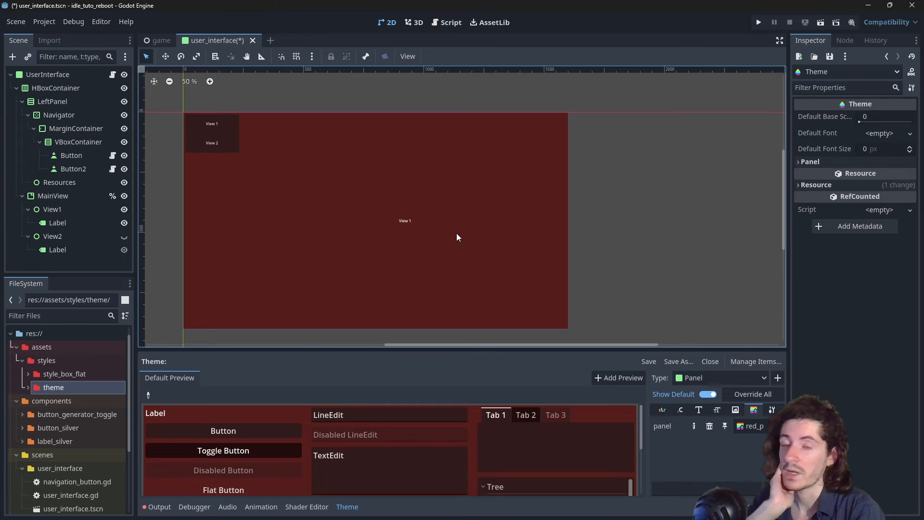
Step: Clear the Panel style override on the UserInterface node and collapse its Theme sections
click(48, 74)
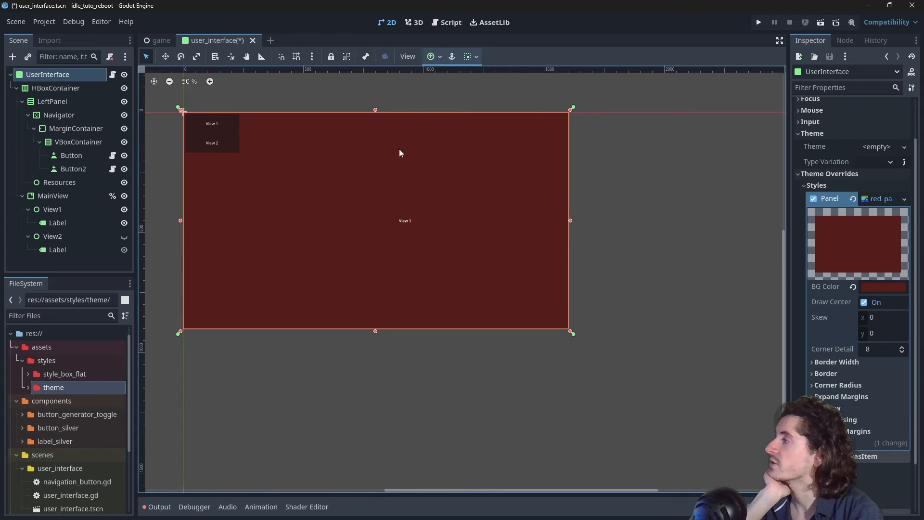
click(817, 201)
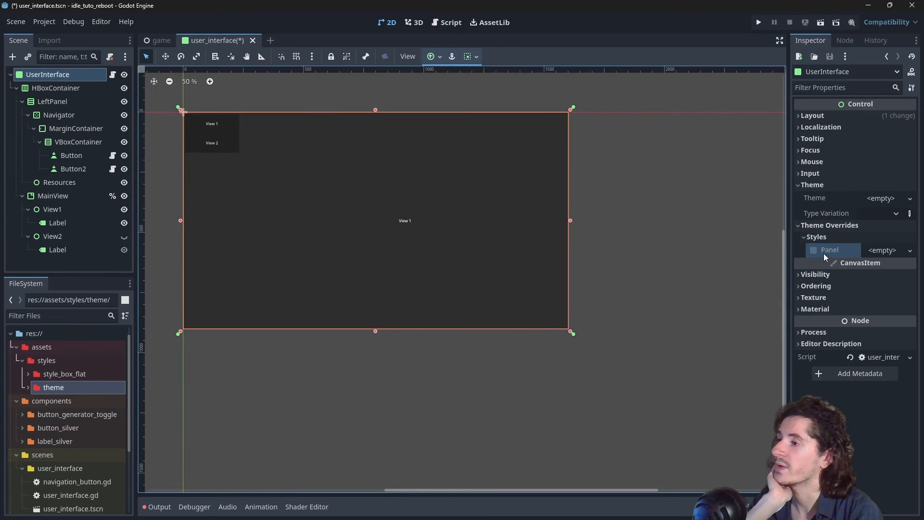
click(814, 185)
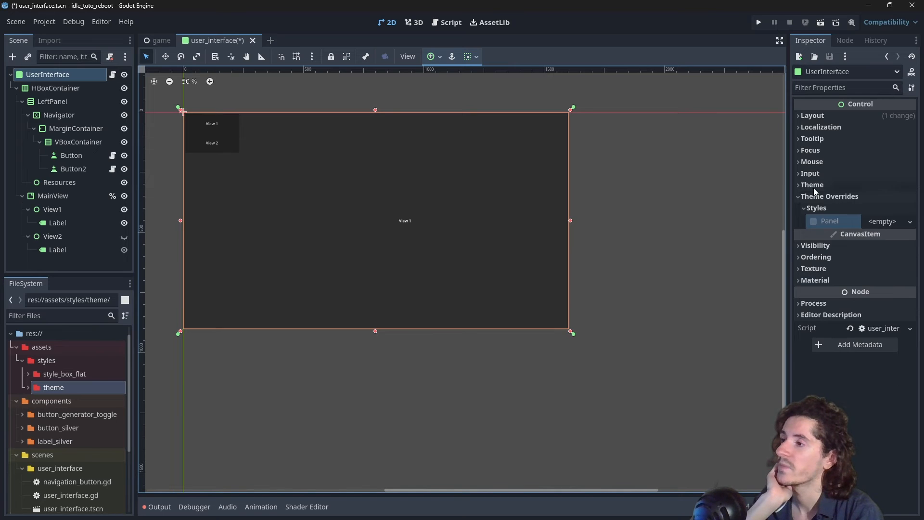
click(822, 194)
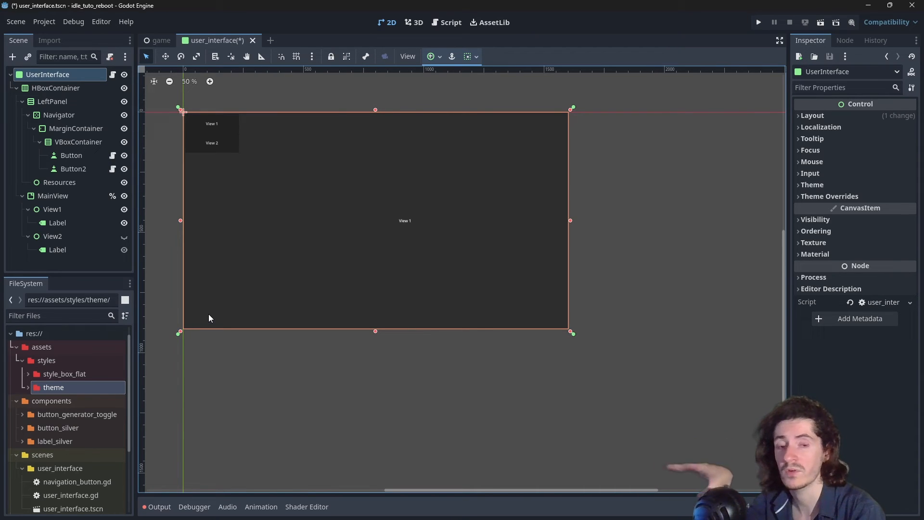
click(812, 185)
click(872, 198)
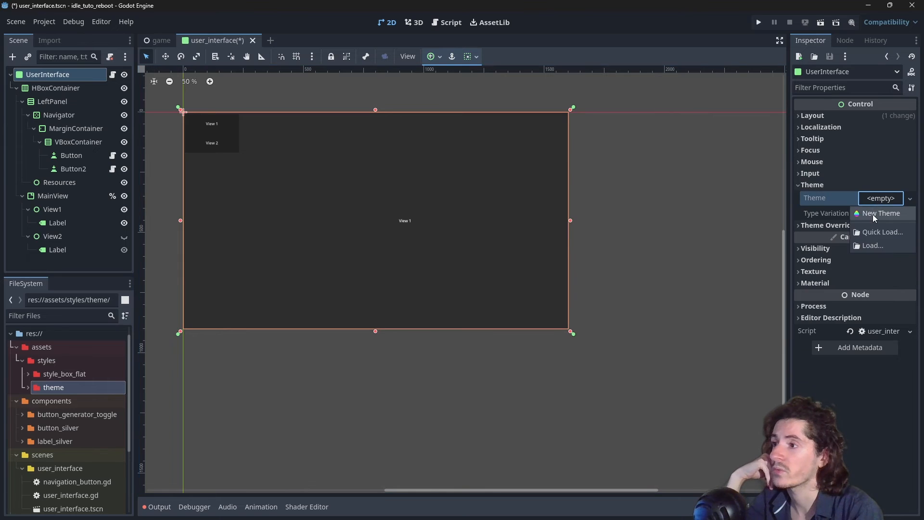
click(872, 233)
click(422, 207)
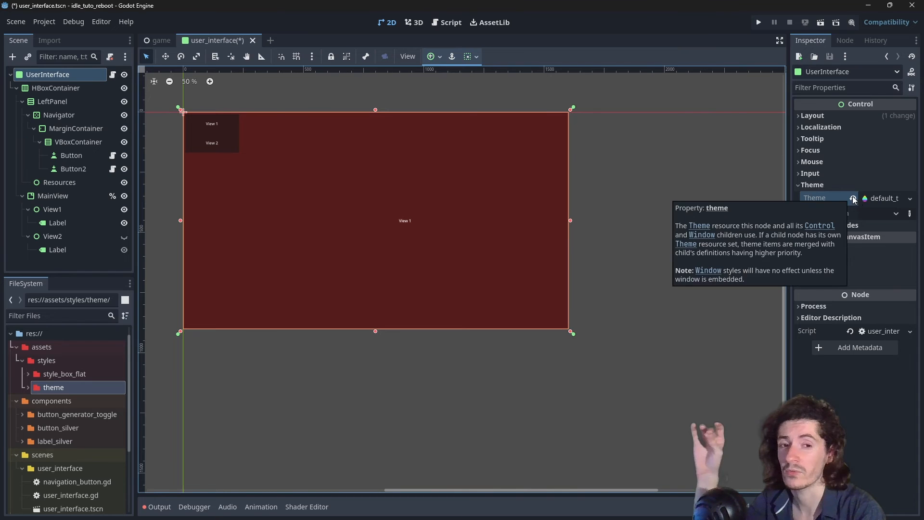
mouse_move(815, 197)
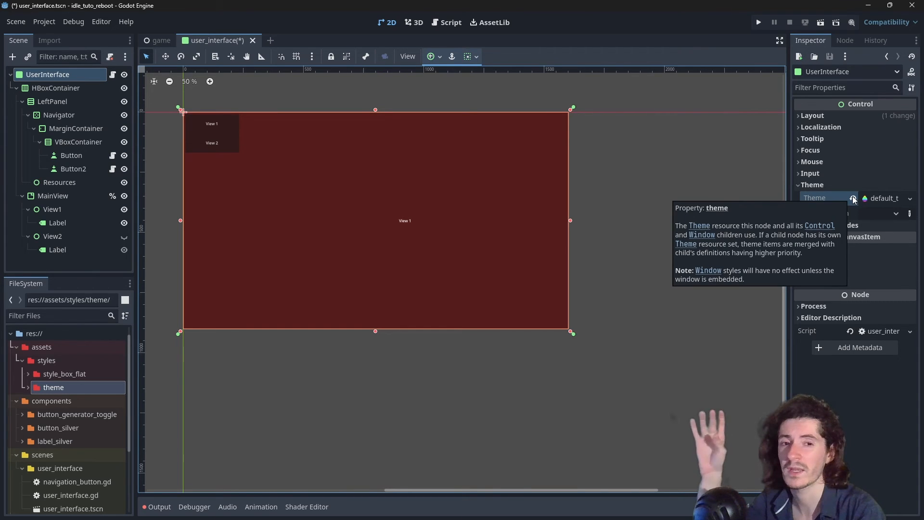
click(852, 199)
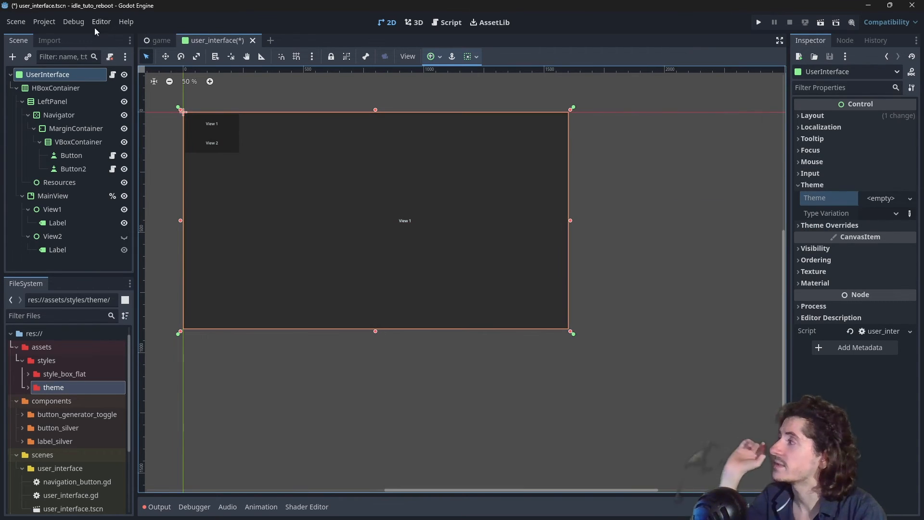
Step: Find the GUI theme settings in Project Settings and browse for a custom theme
click(49, 22)
click(73, 36)
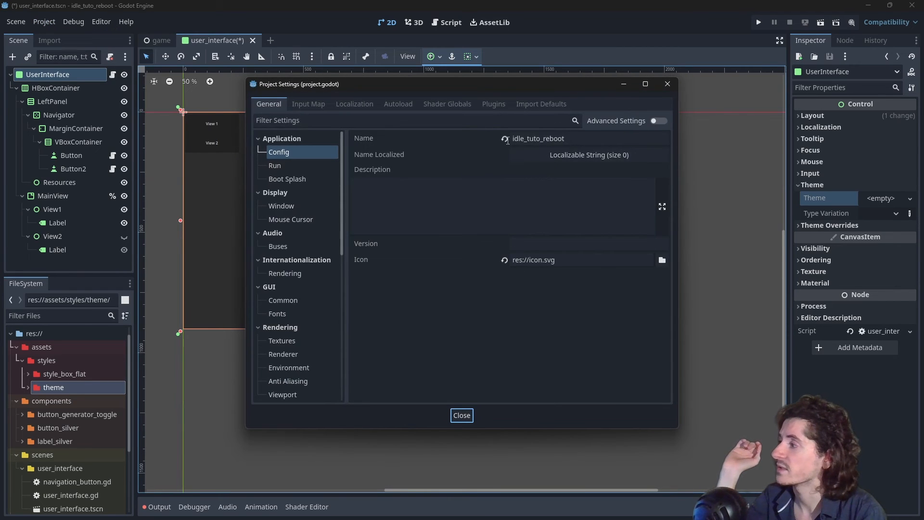
click(443, 121)
text(them)
key(Down)
key(Down)
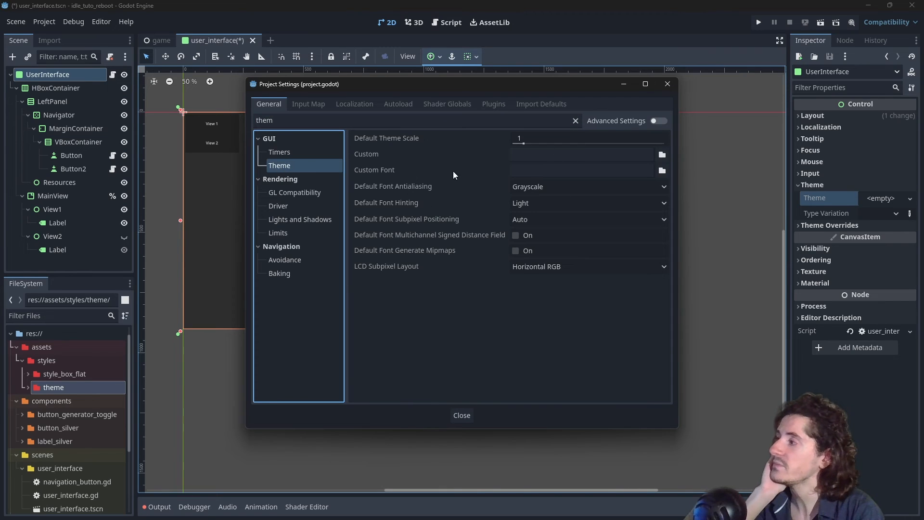
click(660, 152)
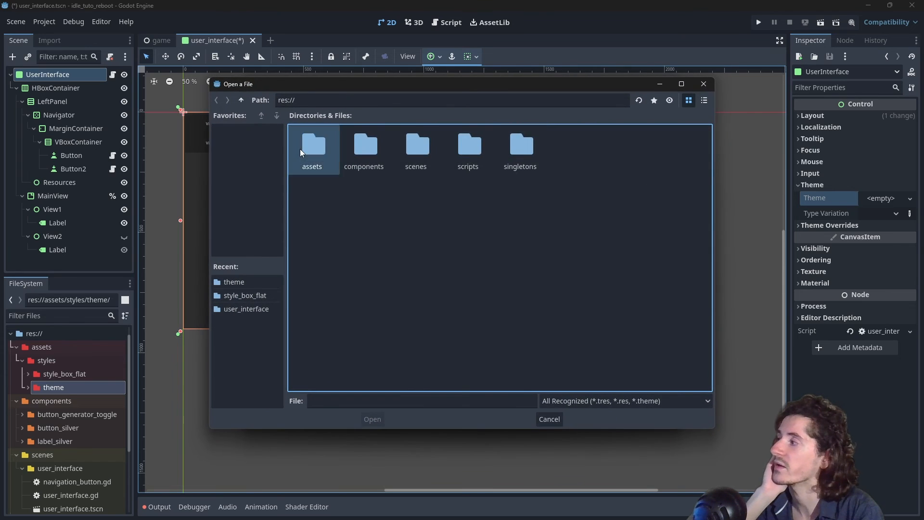
Step: Set assets/styles/theme/default_theme.tres as the project's custom theme and close the settings
double_click(299, 149)
double_click(323, 143)
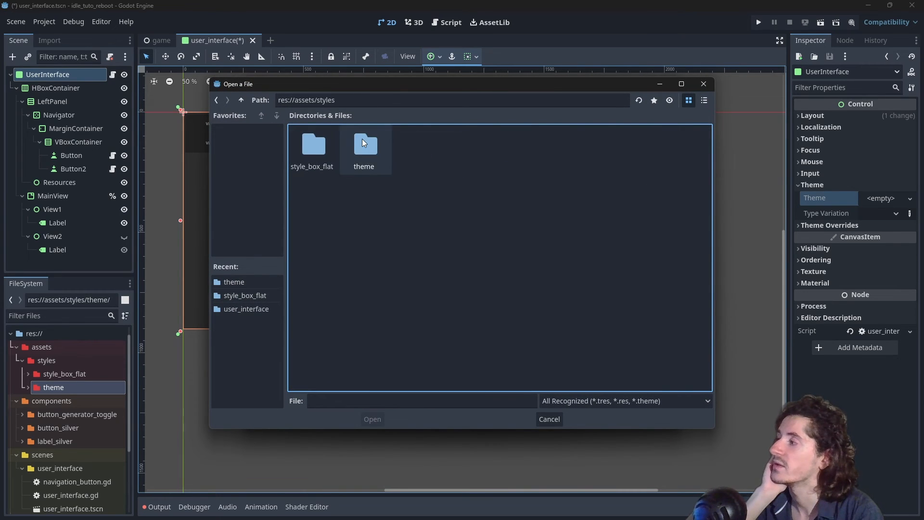
double_click(361, 143)
click(315, 140)
key(Return)
click(626, 394)
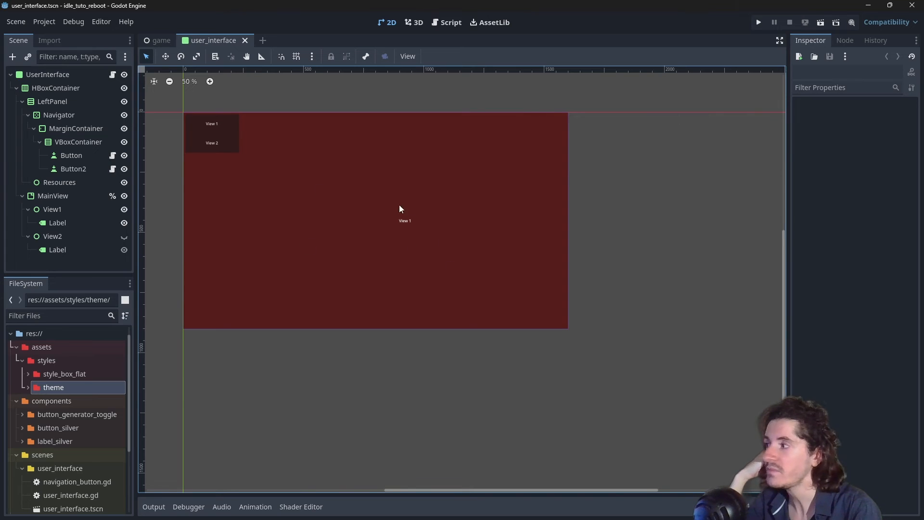
Step: Select the UserInterface node and expand its Theme Overrides
click(68, 78)
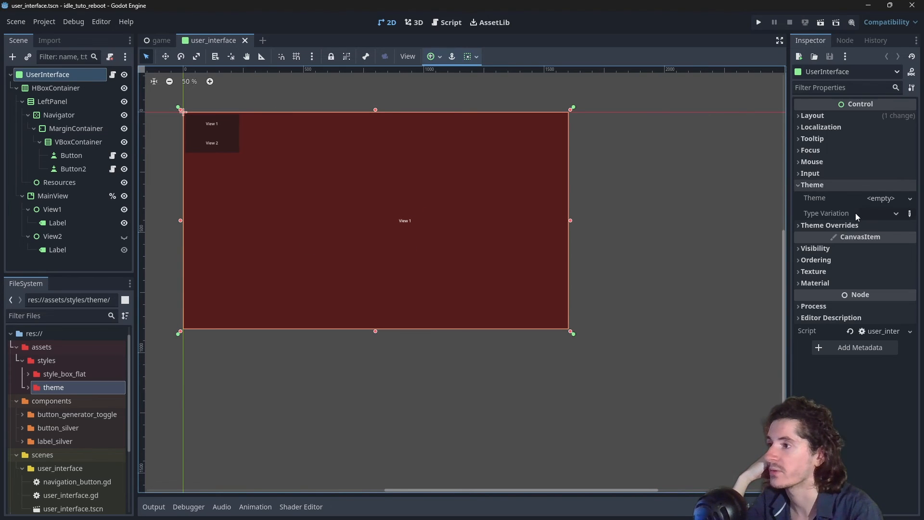
click(825, 225)
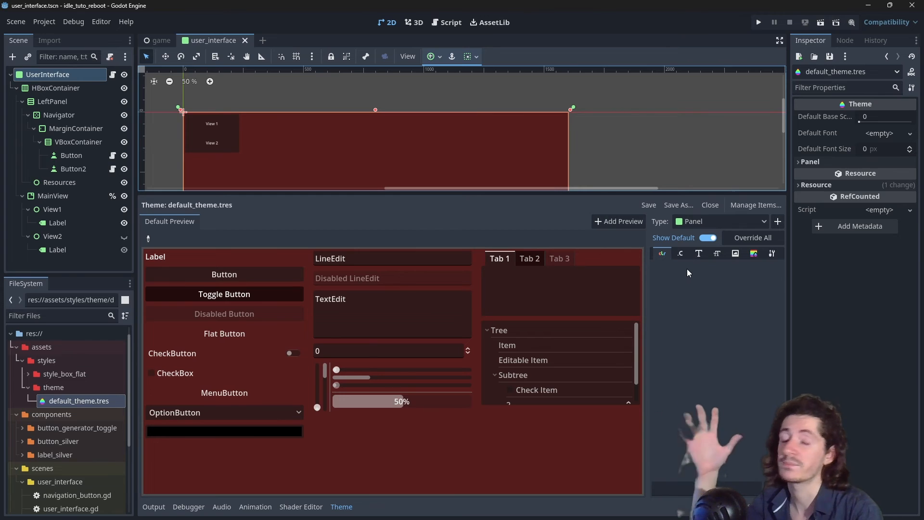
Step: Inspect the Panel's red_panel stylebox, then add the Button type to default_theme.tres
click(754, 253)
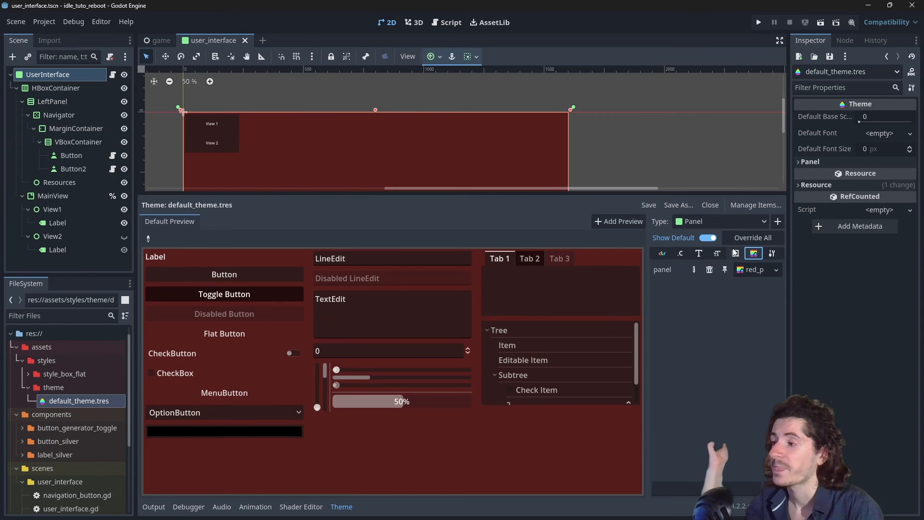
click(752, 274)
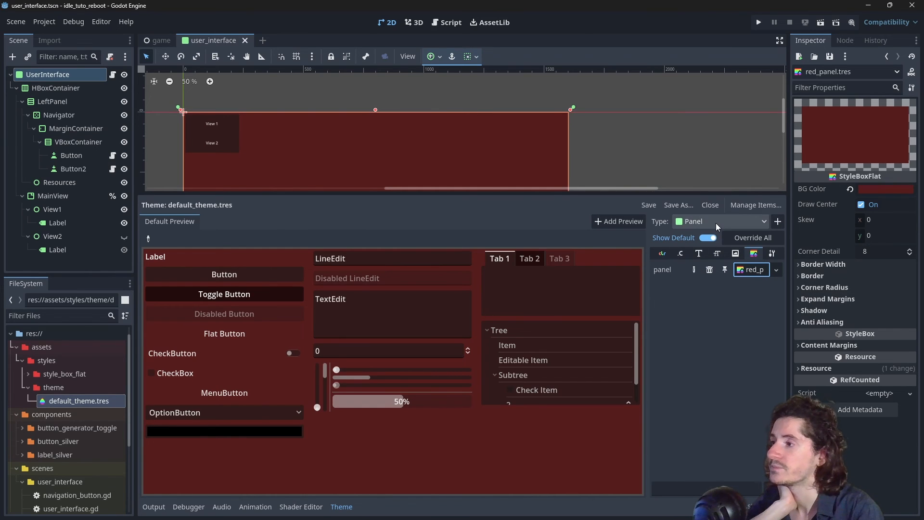
click(778, 221)
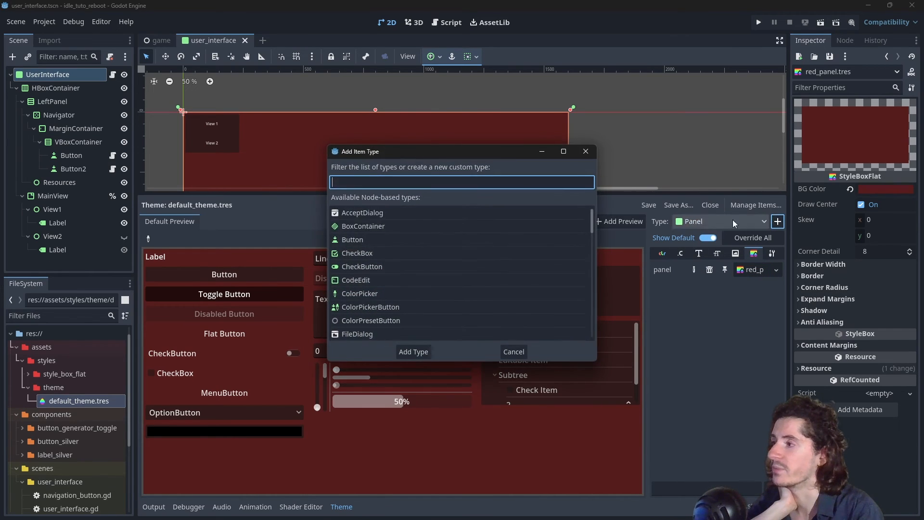
double_click(395, 242)
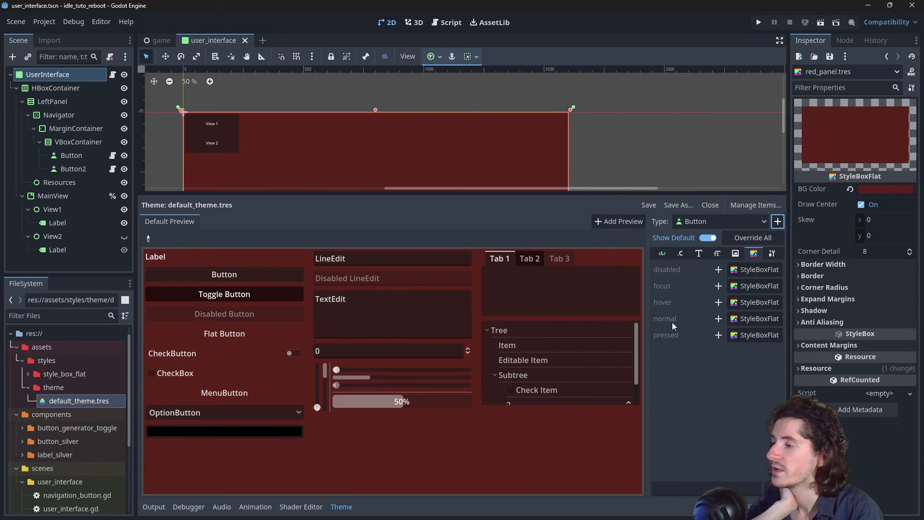
Step: Browse the Button type's font size and colour entries, ending on its StyleBox entries
click(680, 253)
click(716, 252)
click(752, 253)
click(663, 253)
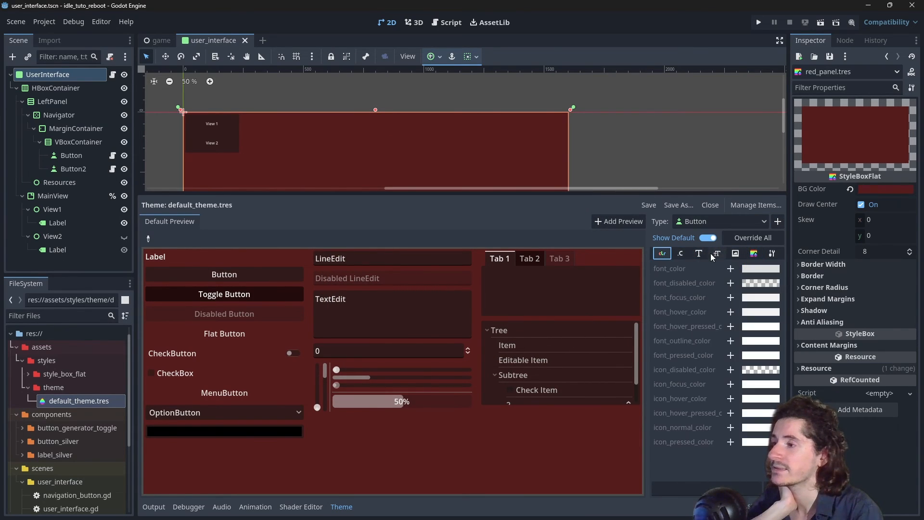
click(752, 253)
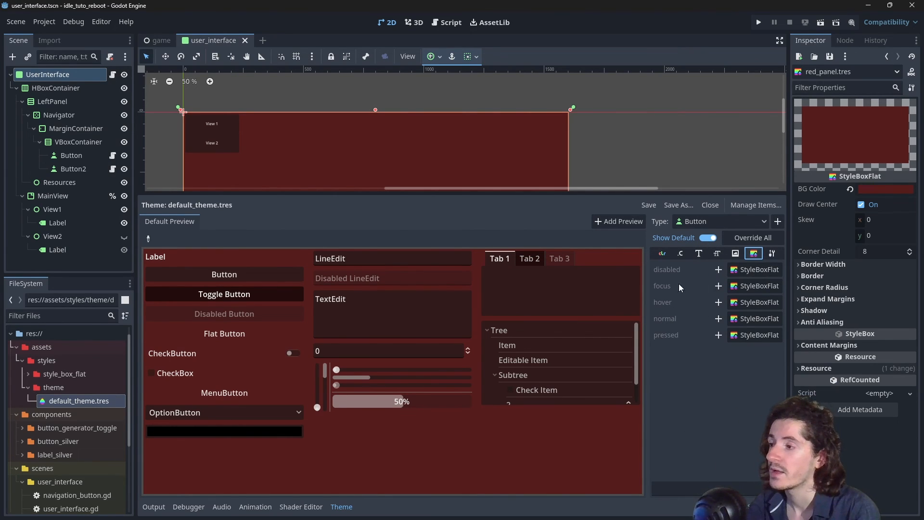
Step: Give the Button focus state a new StyleBoxFlat with fully transparent background colour
click(718, 286)
click(753, 286)
click(714, 327)
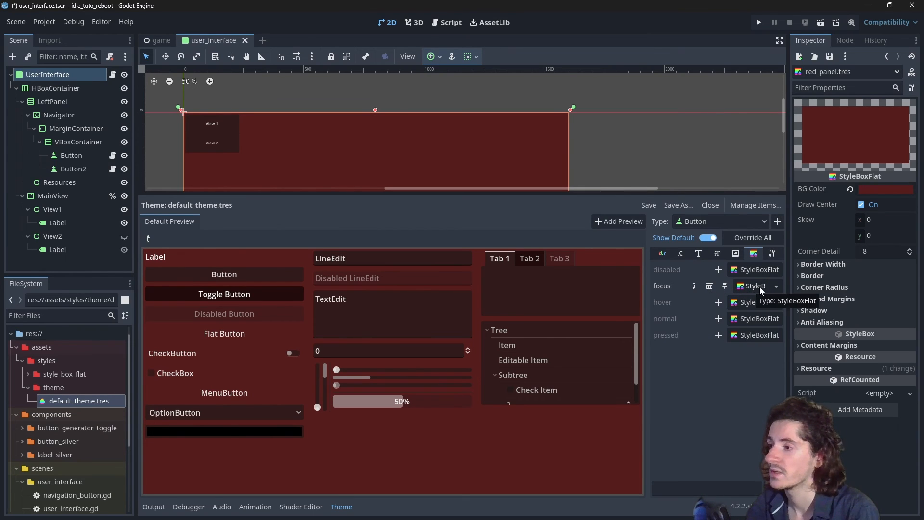
click(775, 286)
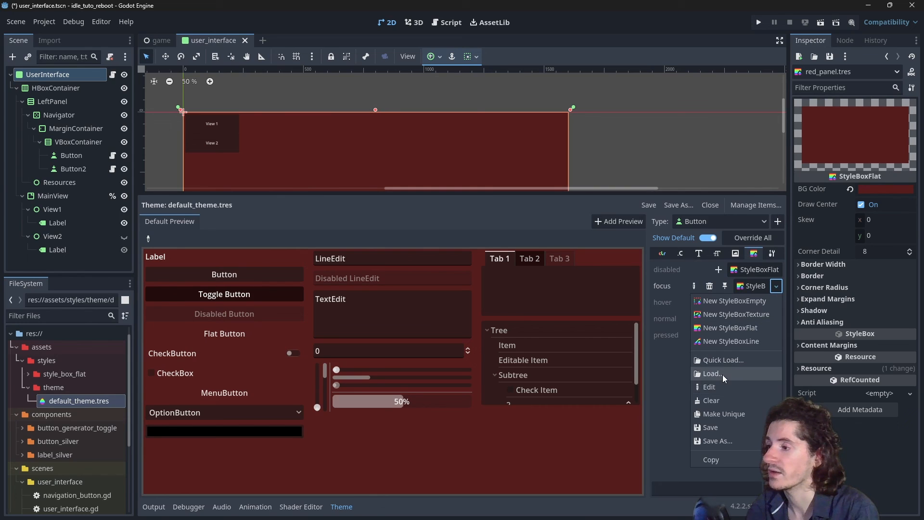
click(729, 327)
click(858, 189)
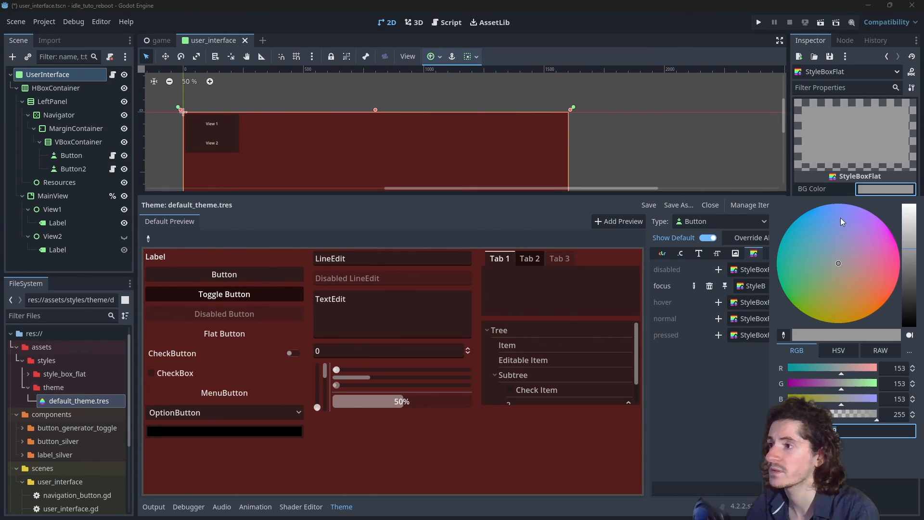
drag(844, 413, 699, 426)
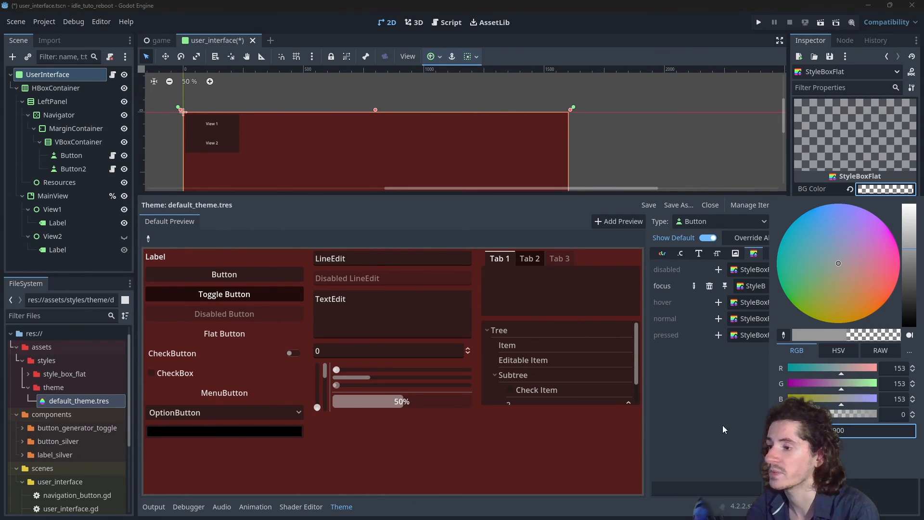
click(701, 409)
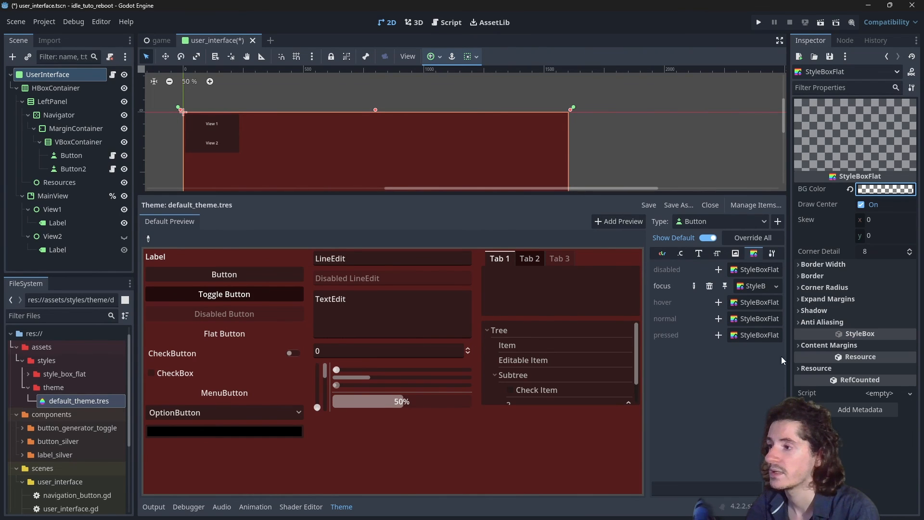
Step: Save the focus style box into assets/styles as invisible.tres
click(767, 285)
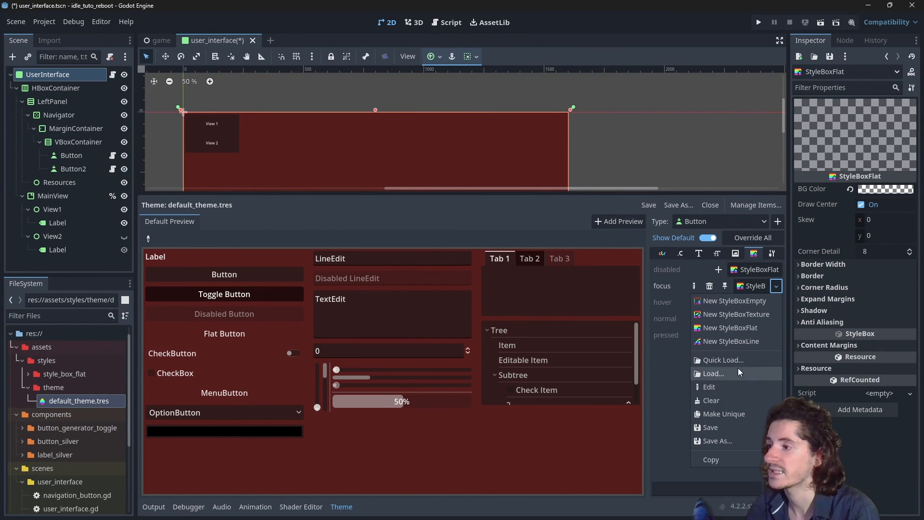
click(723, 435)
double_click(311, 153)
double_click(311, 152)
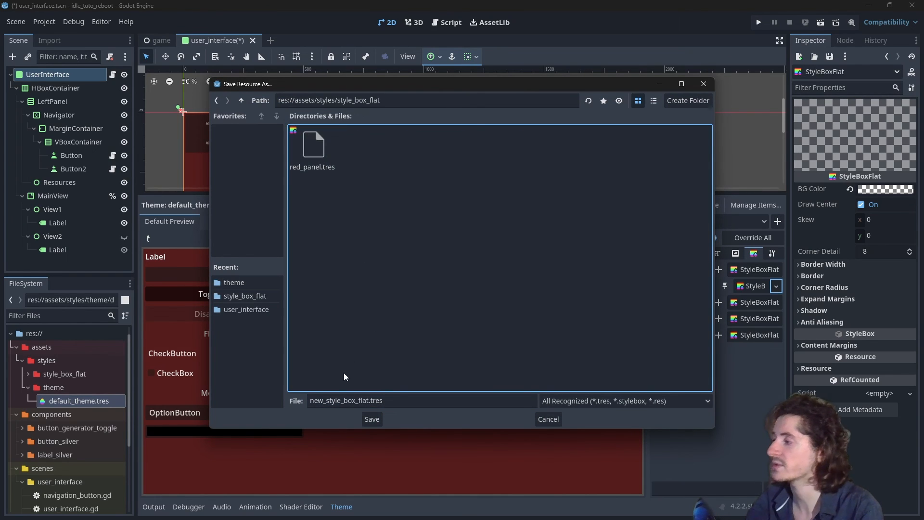
double_click(365, 402)
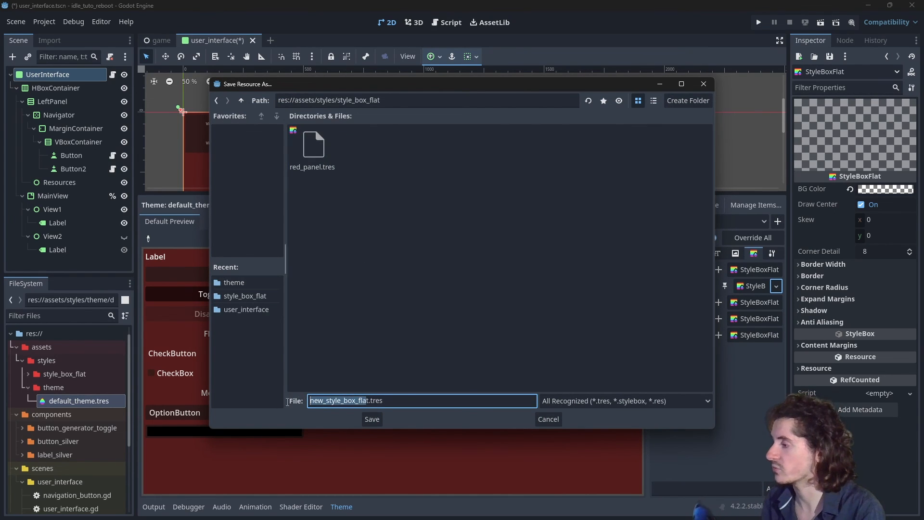
key(BackSpace)
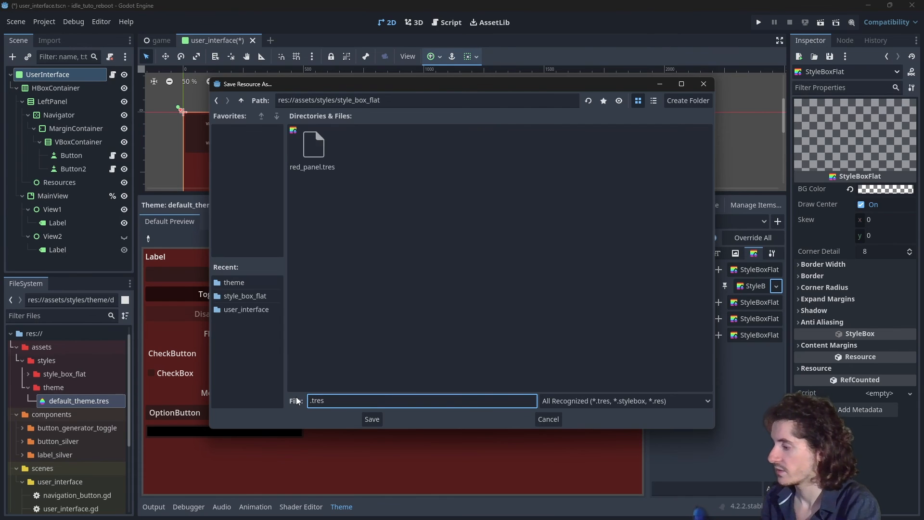
text(invisible)
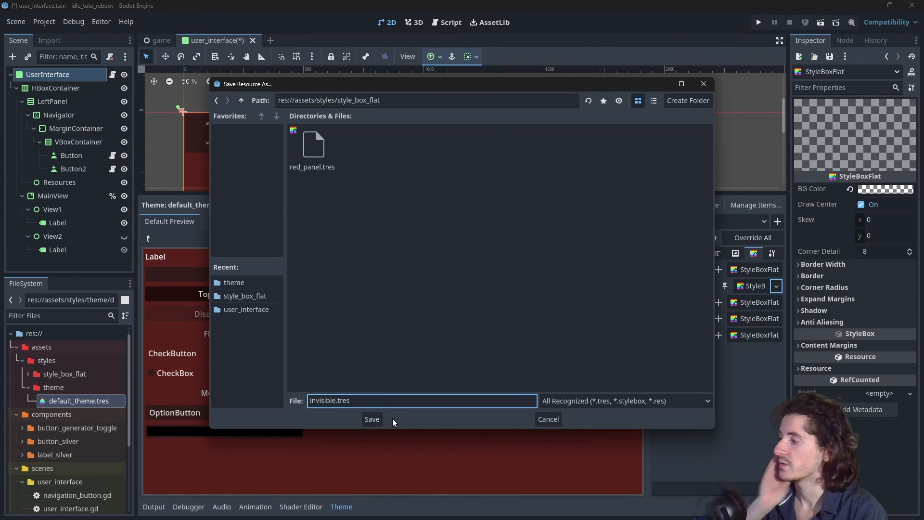
click(372, 419)
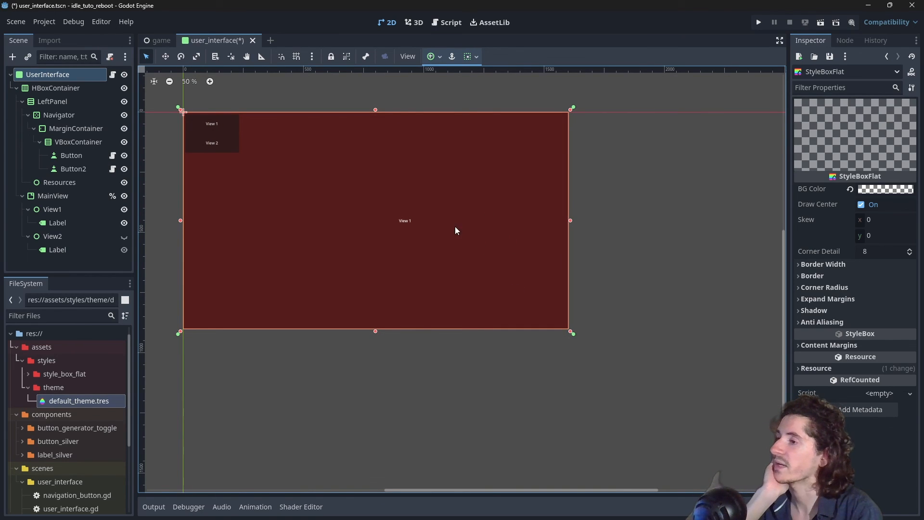
scroll(349, 266, up, 1)
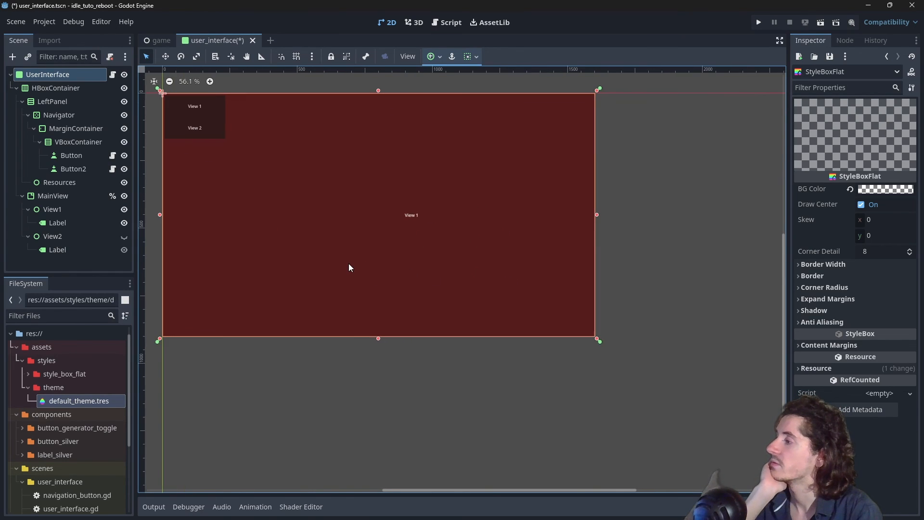
scroll(349, 267, up, 1)
scroll(340, 268, up, 2)
scroll(282, 178, right, 2)
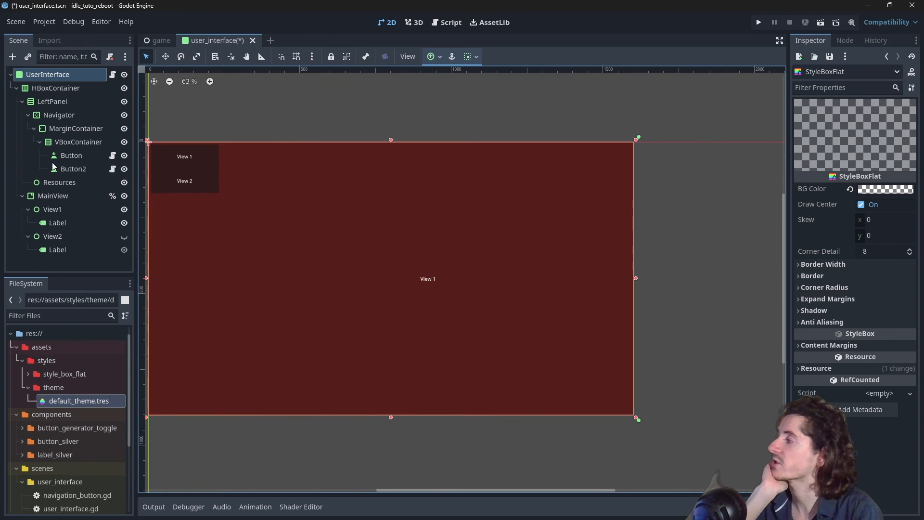
Step: Reopen default_theme.tres and check focus on the LineEdit, TextEdit, SpinBox and Button previews
click(74, 404)
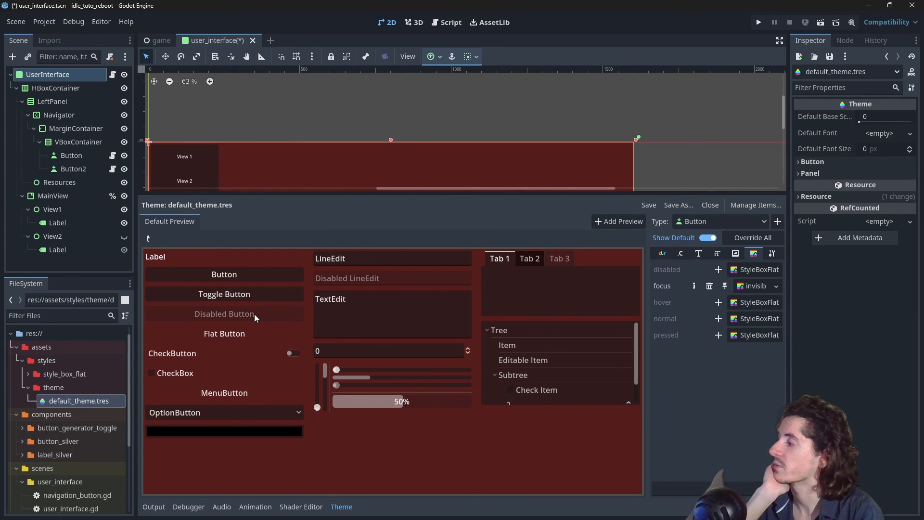
click(348, 277)
click(359, 311)
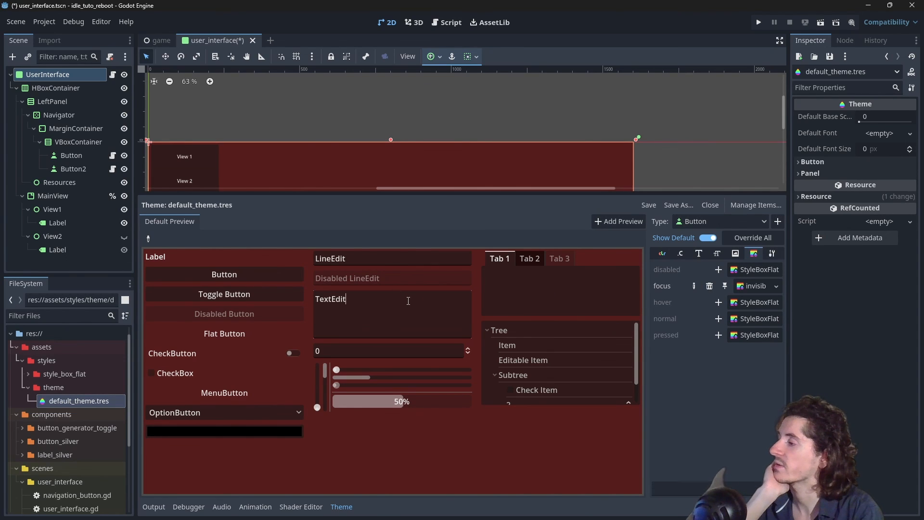
click(396, 279)
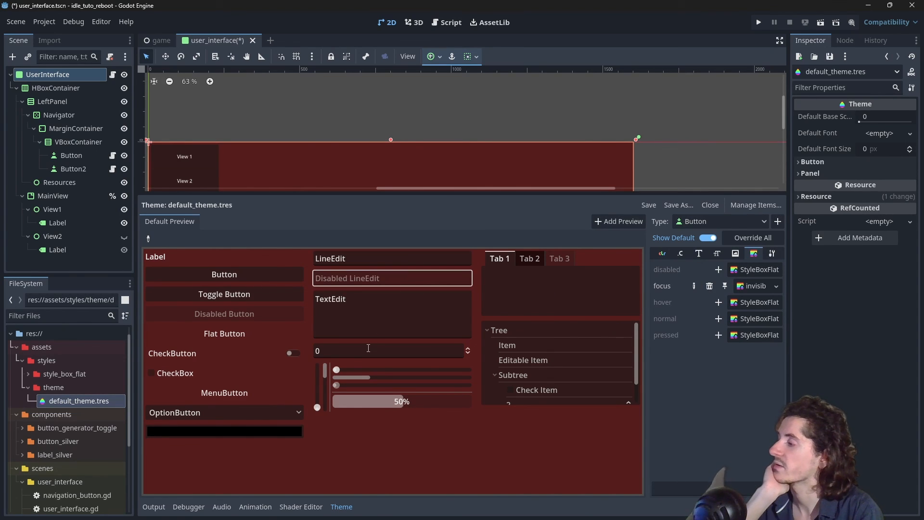
click(368, 350)
click(401, 278)
click(339, 260)
click(254, 272)
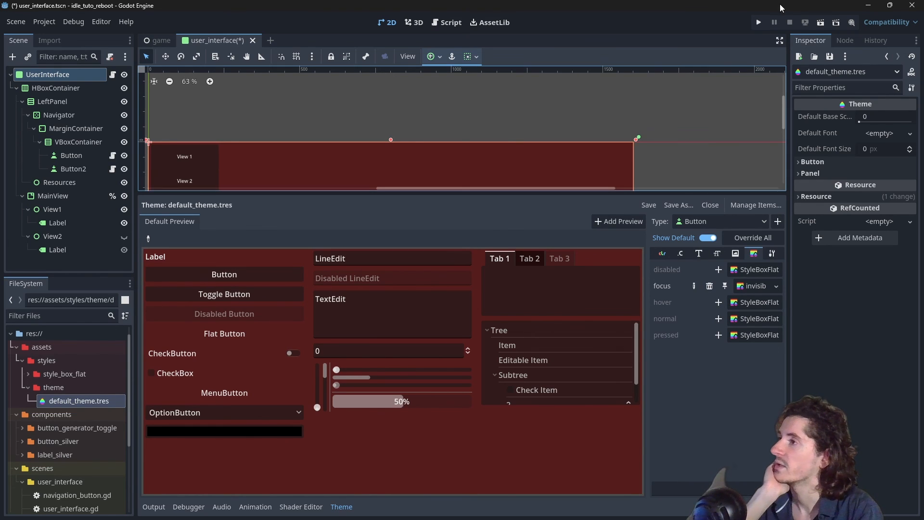
Step: Run the game, toggle View 2, View 1, View 2 without focus outlines, then close the game window
key(F5)
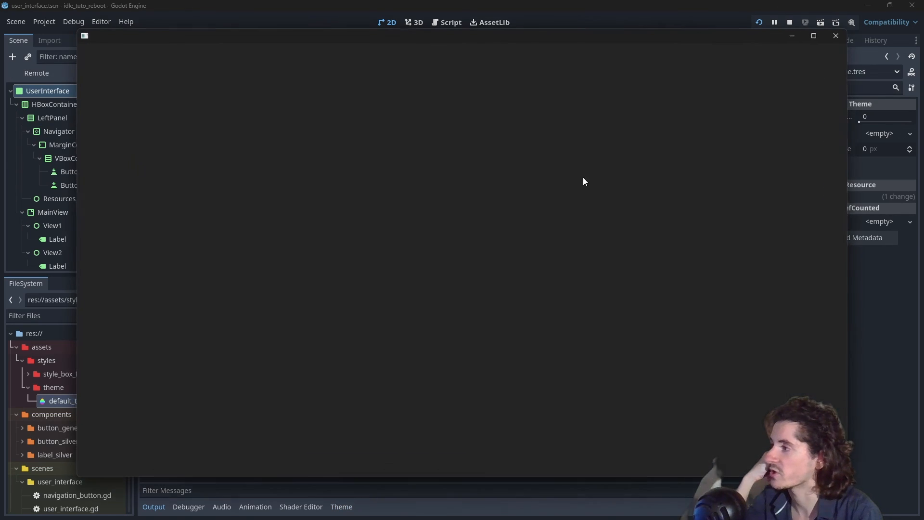
click(152, 101)
click(174, 69)
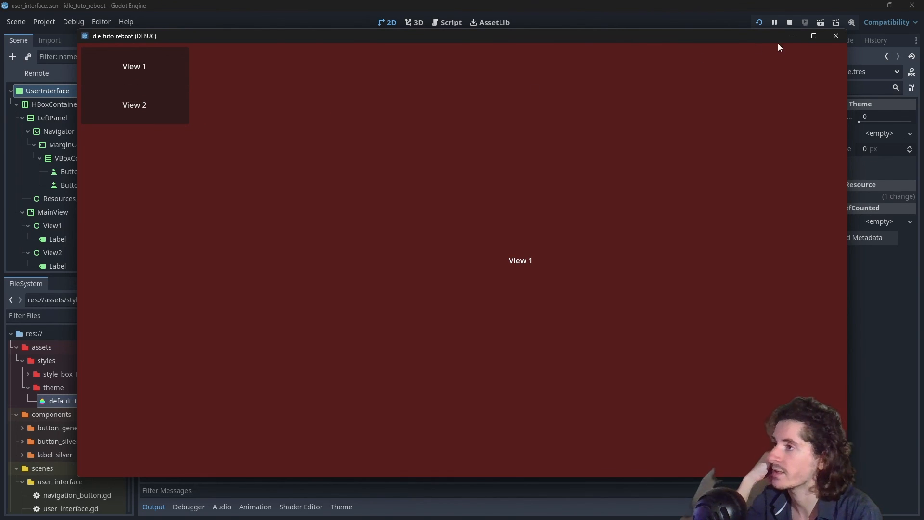
click(166, 109)
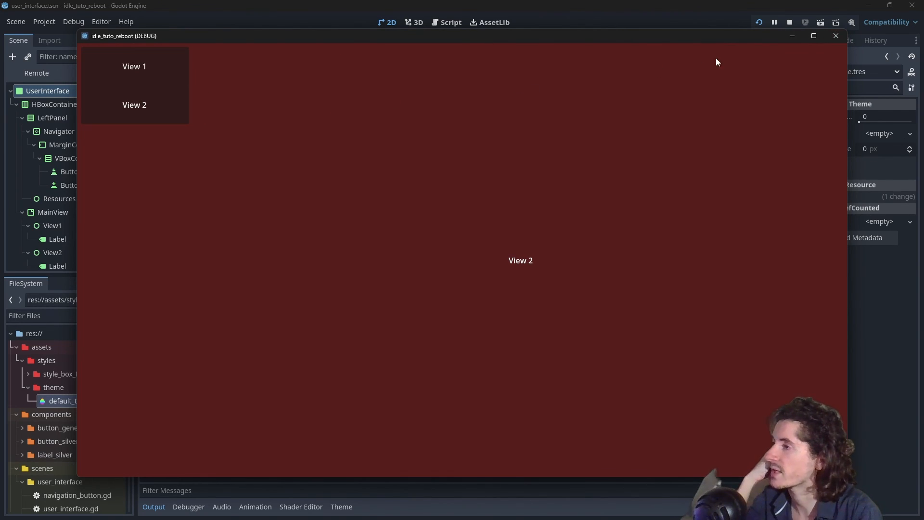
click(834, 36)
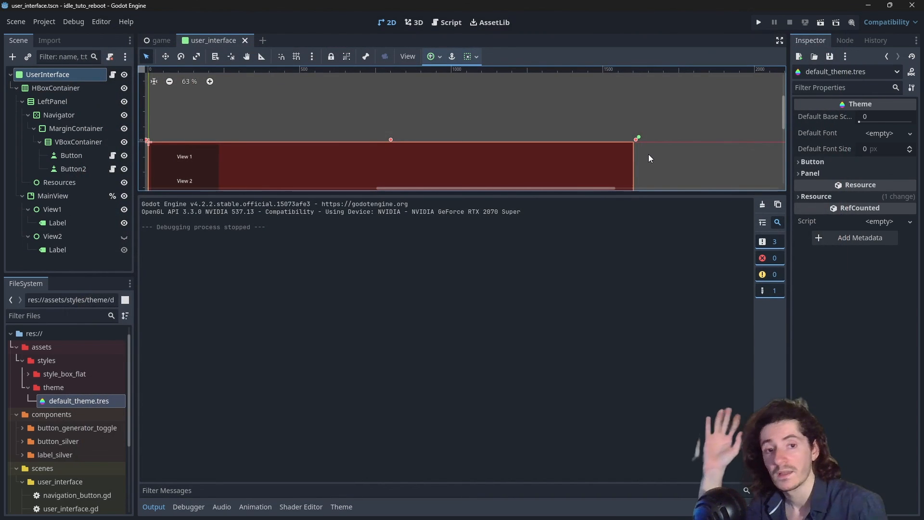